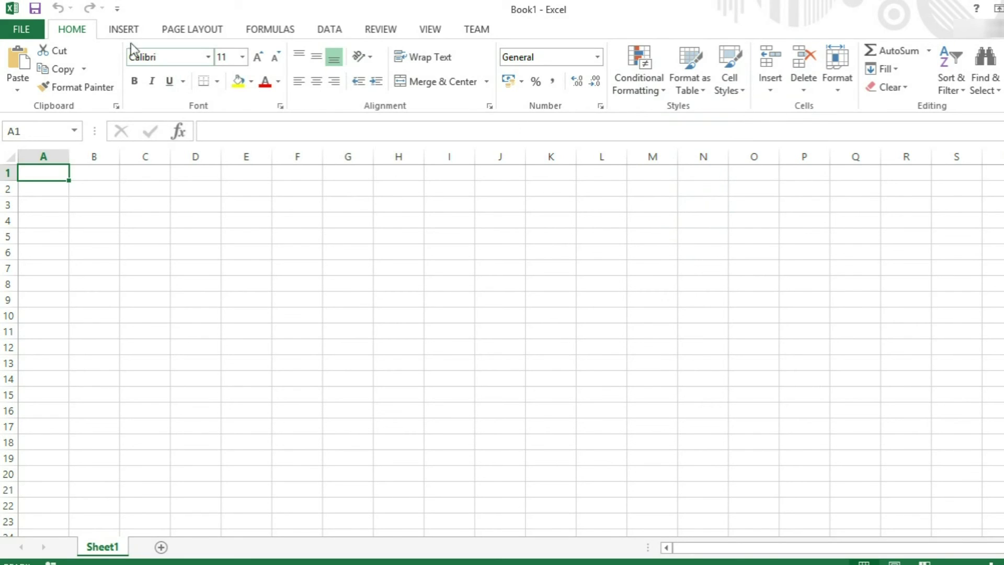
Show the Insert commands, then the Page Layout commands, on the ribbon.
{"action": "left_click", "coordinate": [124, 31]}
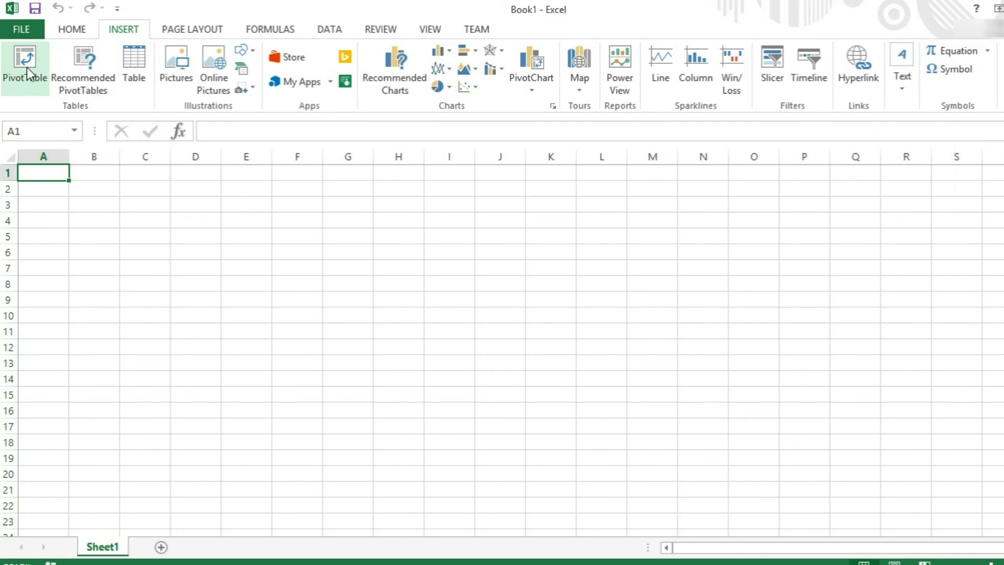
{"action": "left_click", "coordinate": [201, 28]}
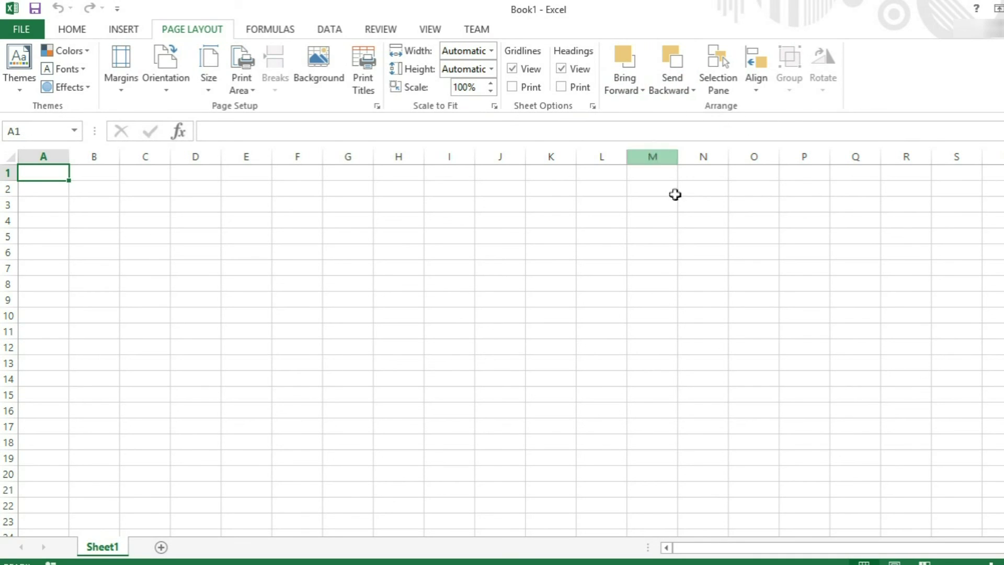
Look through Formulas and the Insert Function dialog, close it unused, then show Data commands.
{"action": "left_click", "coordinate": [271, 29]}
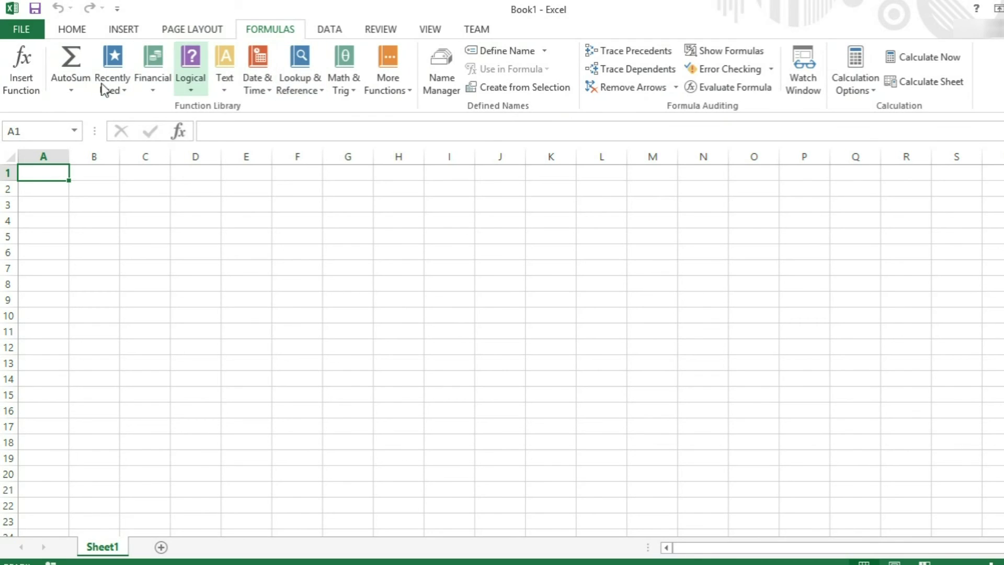
{"action": "left_click", "coordinate": [29, 66]}
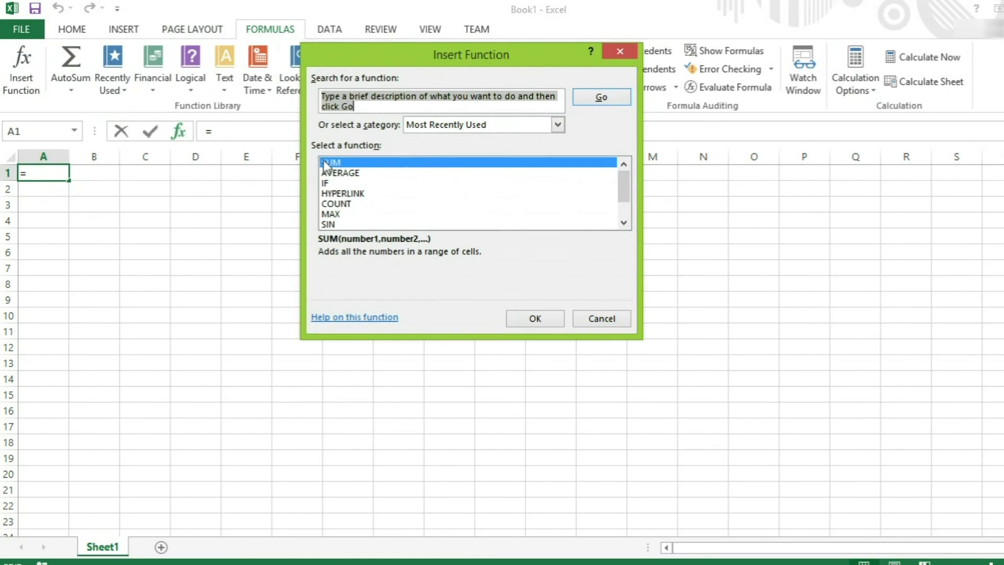
{"action": "scroll", "coordinate": [571, 196], "scroll_direction": "down", "scroll_amount": 1}
{"action": "scroll", "coordinate": [576, 197], "scroll_direction": "up", "scroll_amount": 1}
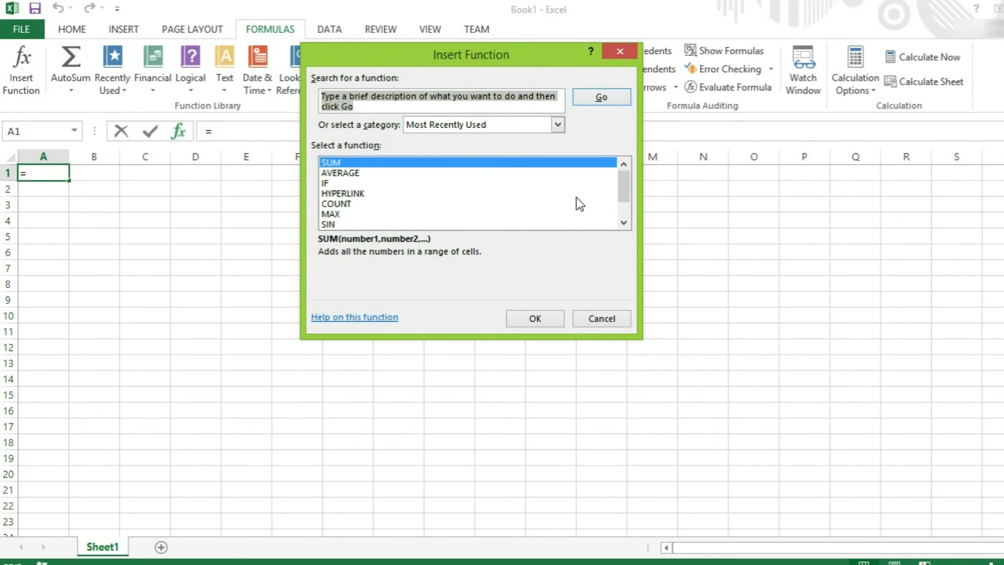
{"action": "left_click", "coordinate": [623, 53]}
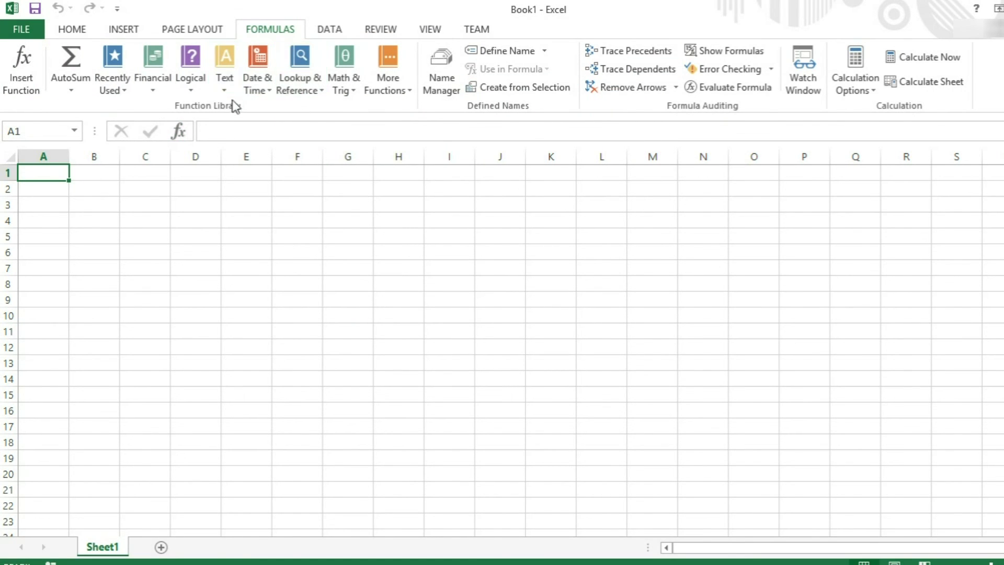
{"action": "left_click", "coordinate": [341, 30]}
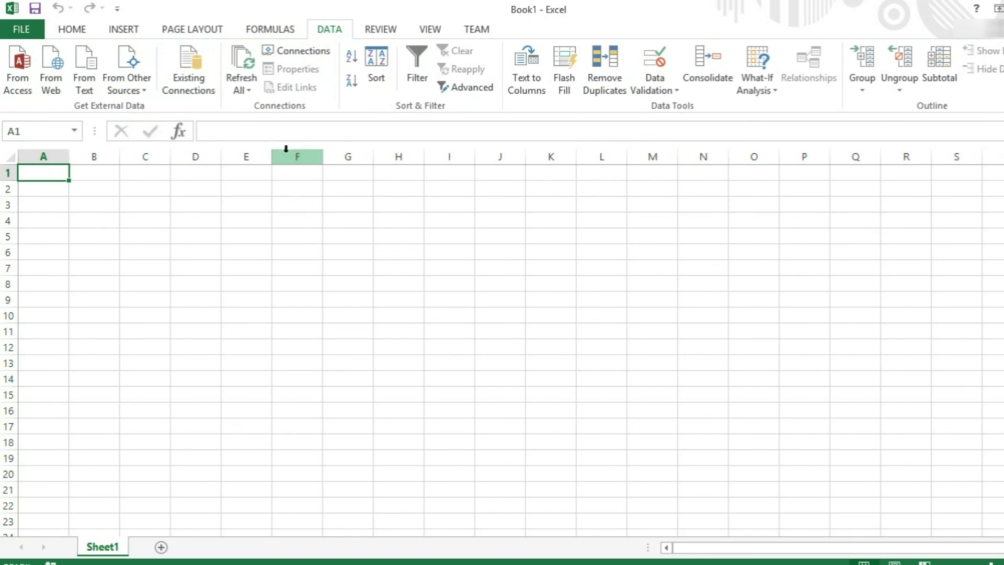
Browse the Review, View and Team commands, then scroll the ribbon back to Home.
{"action": "left_click", "coordinate": [379, 29]}
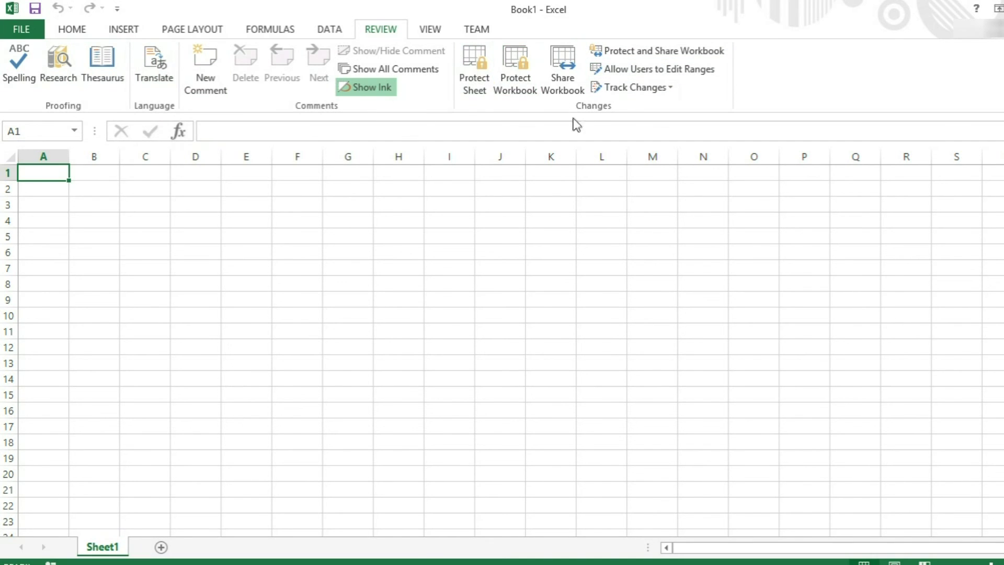
{"action": "left_click", "coordinate": [430, 30]}
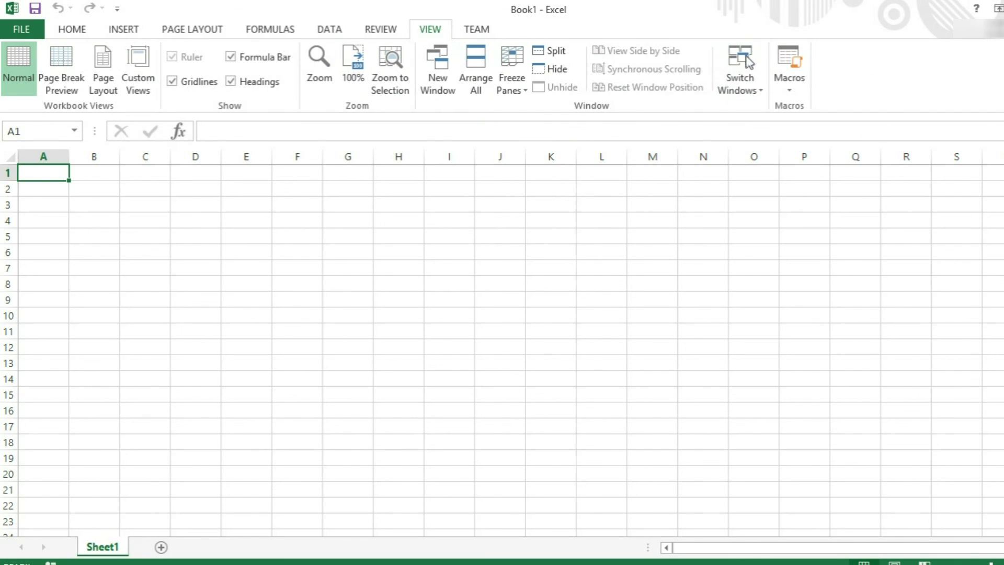
{"action": "left_click", "coordinate": [485, 35]}
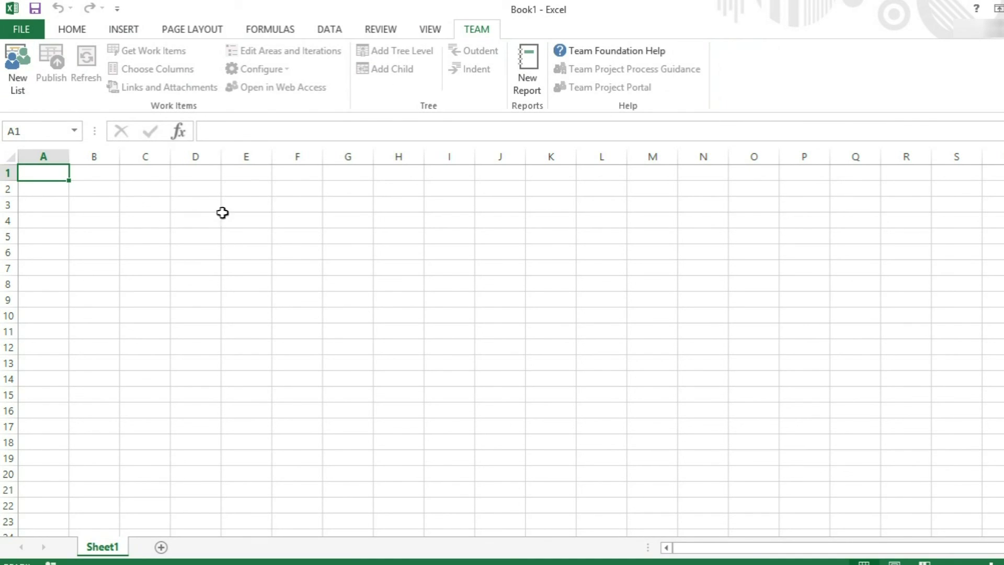
{"action": "scroll", "coordinate": [468, 93], "scroll_direction": "up", "scroll_amount": 5}
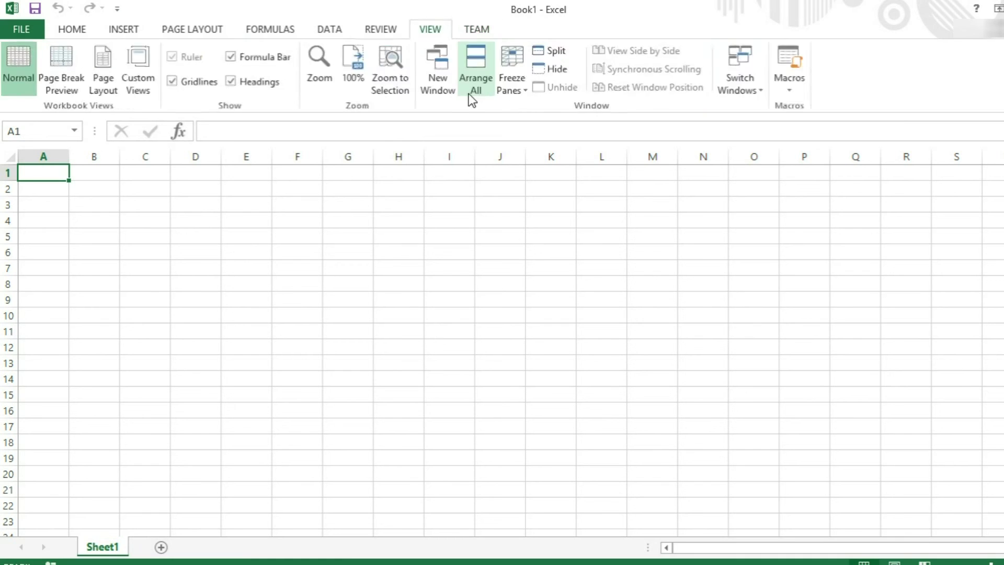
{"action": "scroll", "coordinate": [285, 93], "scroll_direction": "up", "scroll_amount": 2}
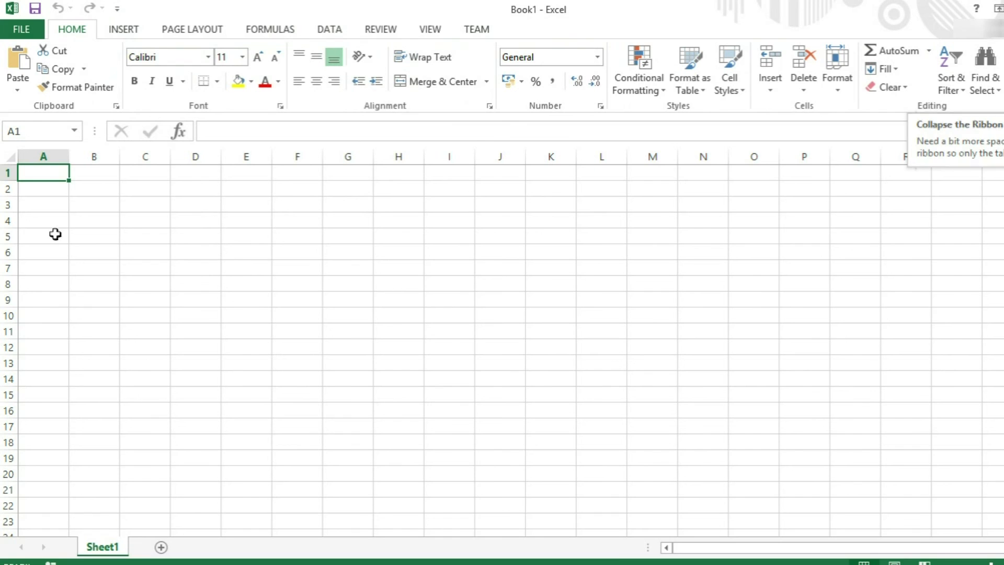
Collapse, re-pin and collapse the ribbon again from the Home tab, then reselect cell A1.
{"action": "double_click", "coordinate": [76, 33]}
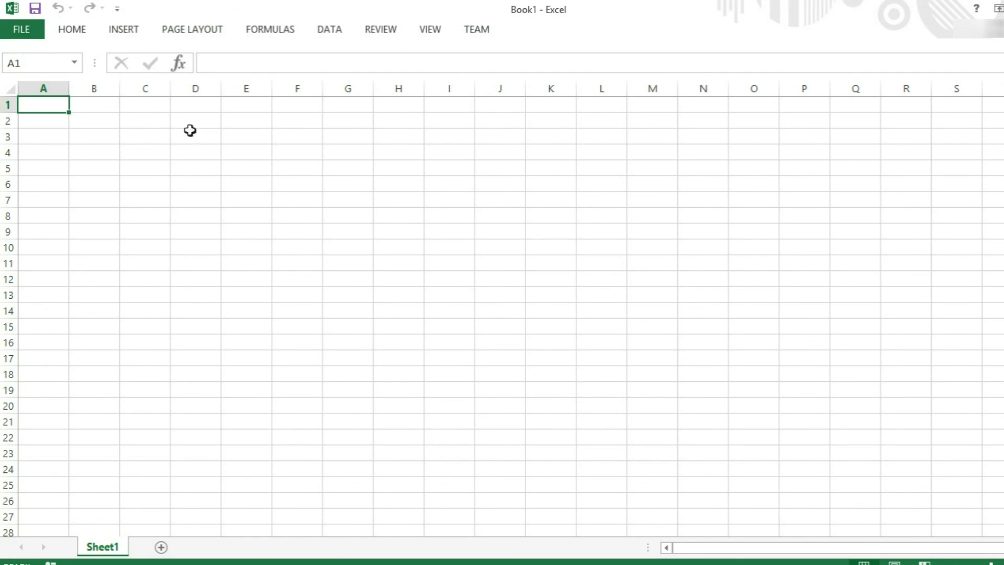
{"action": "double_click", "coordinate": [77, 32]}
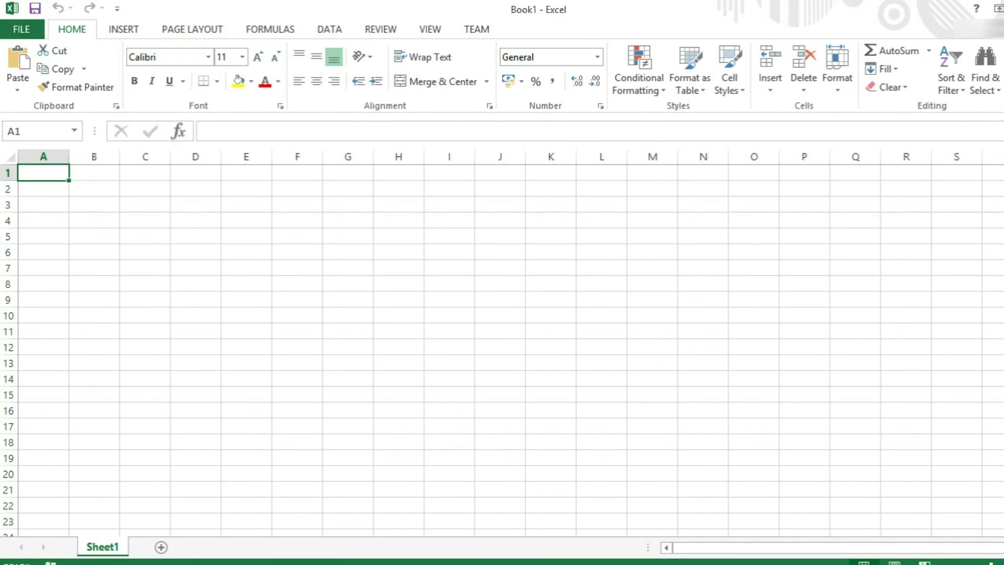
{"action": "double_click", "coordinate": [79, 34]}
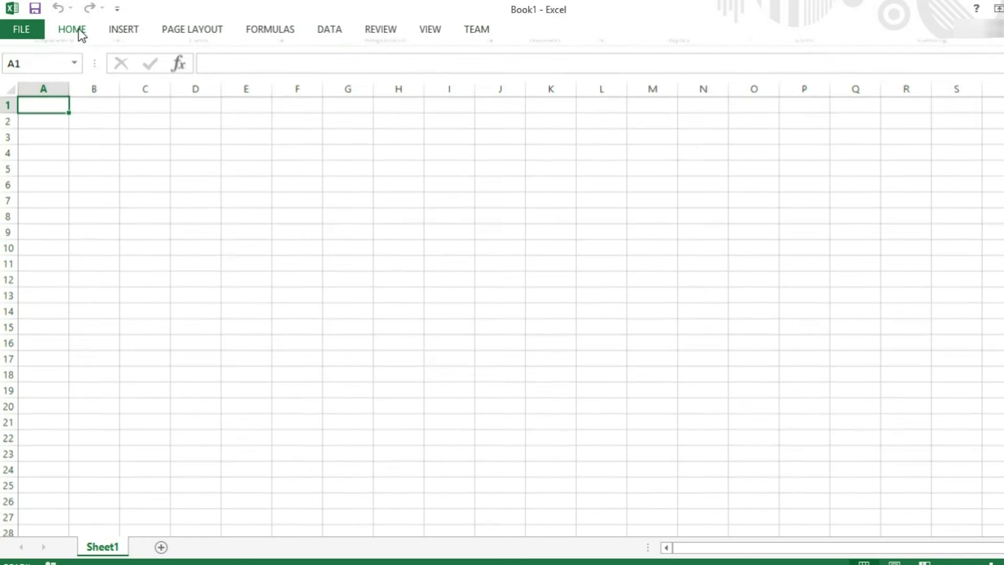
{"action": "left_click", "coordinate": [79, 34]}
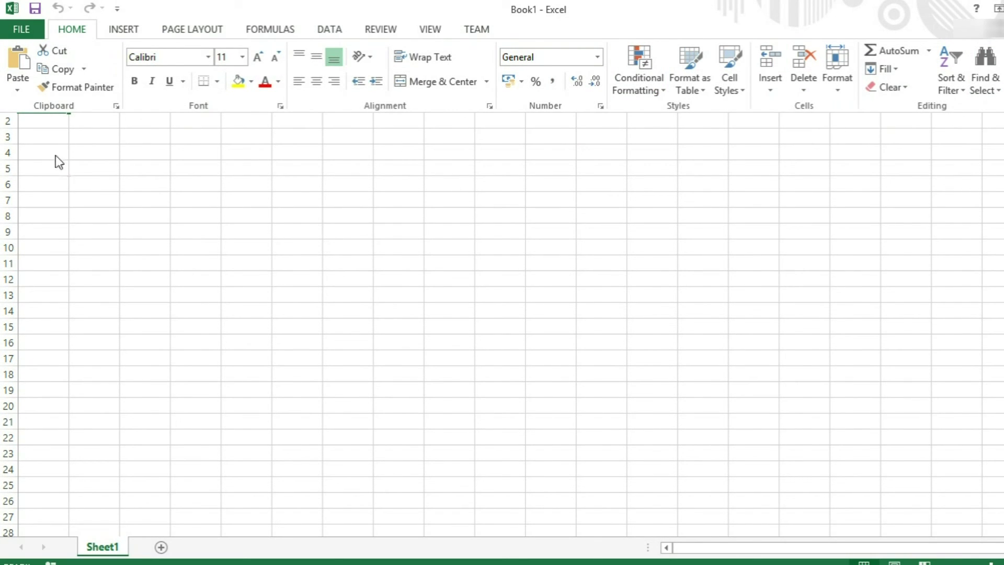
{"action": "left_click", "coordinate": [50, 134]}
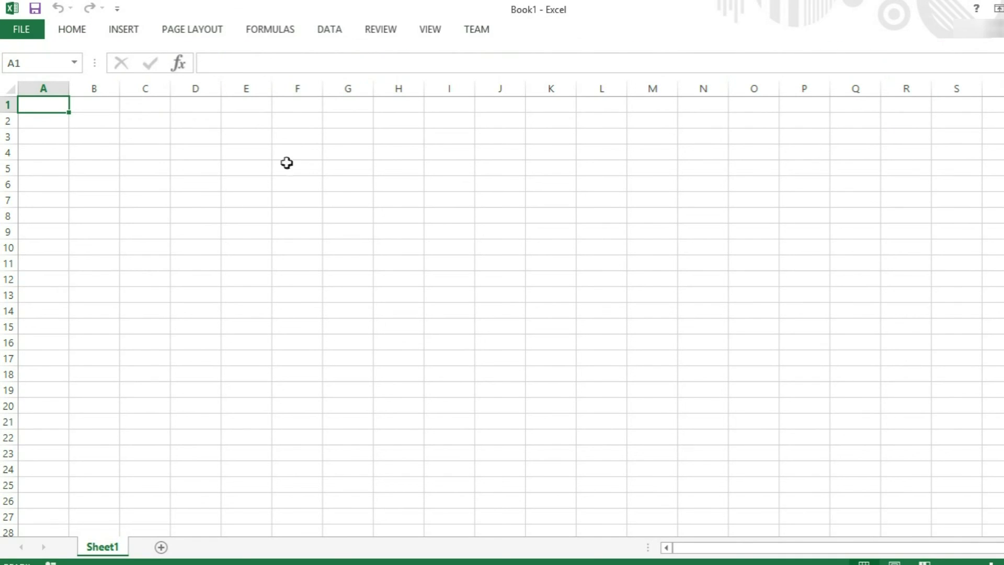
{"action": "left_click", "coordinate": [186, 213]}
{"action": "left_click", "coordinate": [46, 110]}
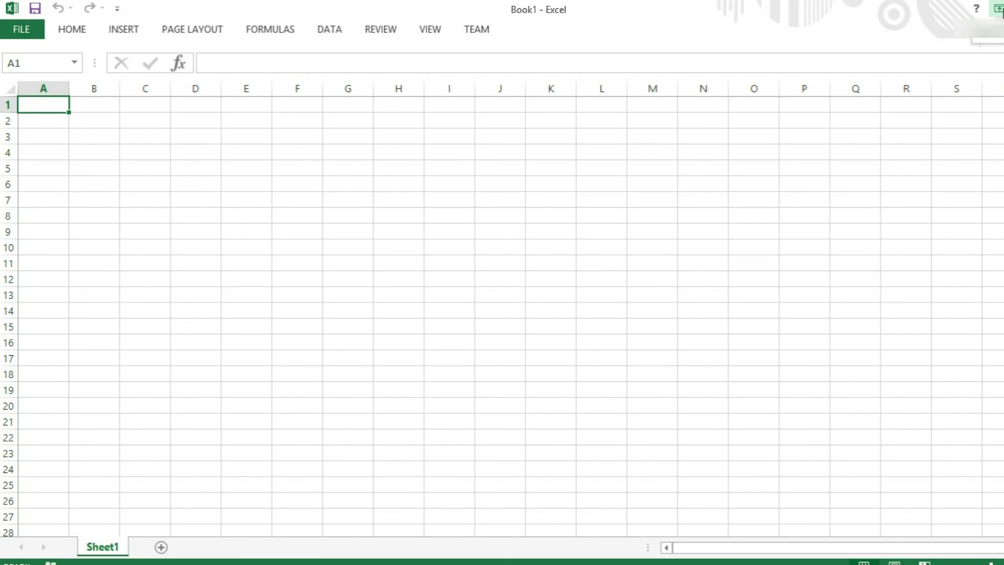
Set Ribbon Display Options to Show Tabs and Commands, then to Show Tabs only.
{"action": "left_click", "coordinate": [999, 10]}
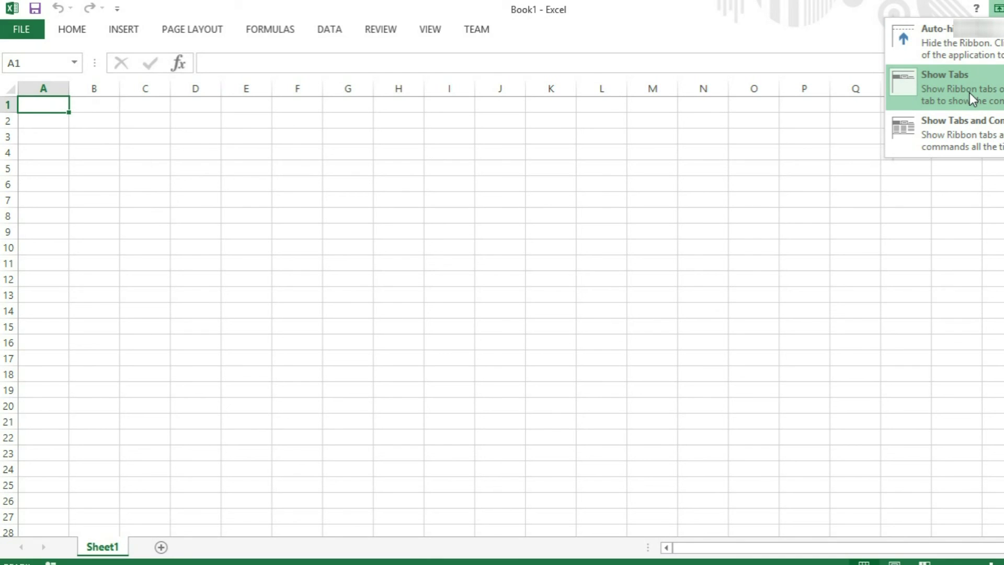
{"action": "left_click", "coordinate": [977, 140]}
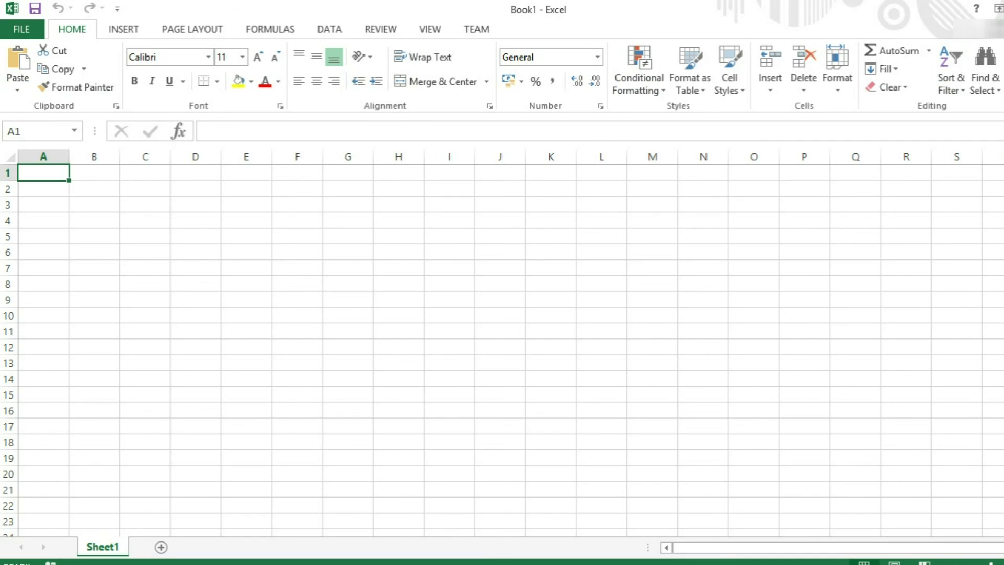
{"action": "left_click", "coordinate": [997, 8]}
{"action": "left_click", "coordinate": [987, 89]}
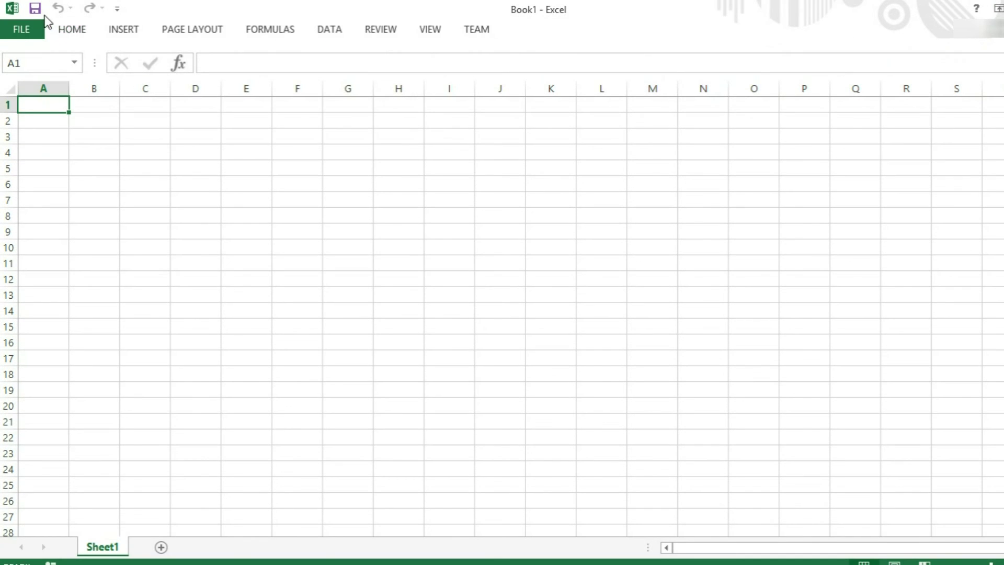
{"action": "left_click", "coordinate": [76, 31]}
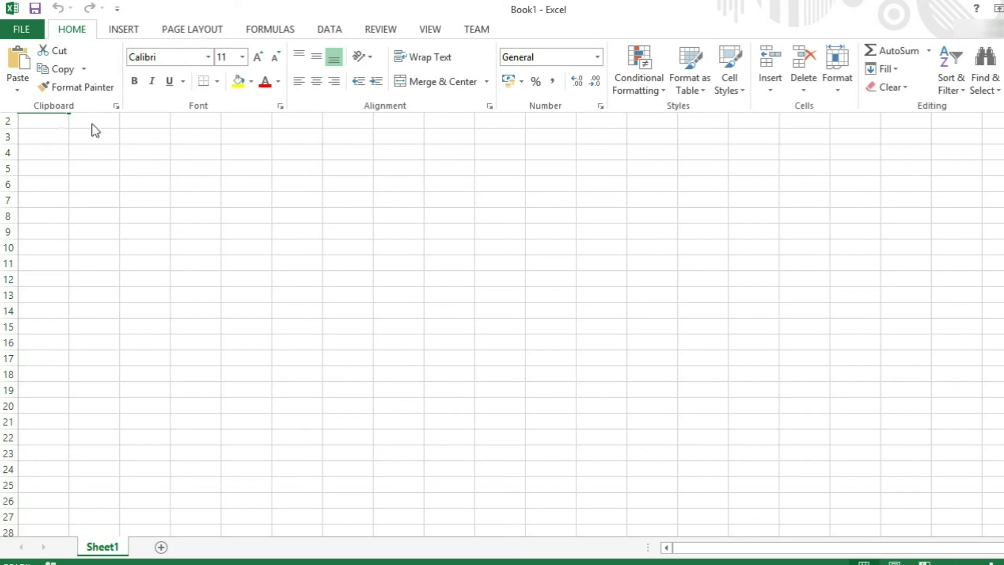
{"action": "left_click", "coordinate": [56, 125]}
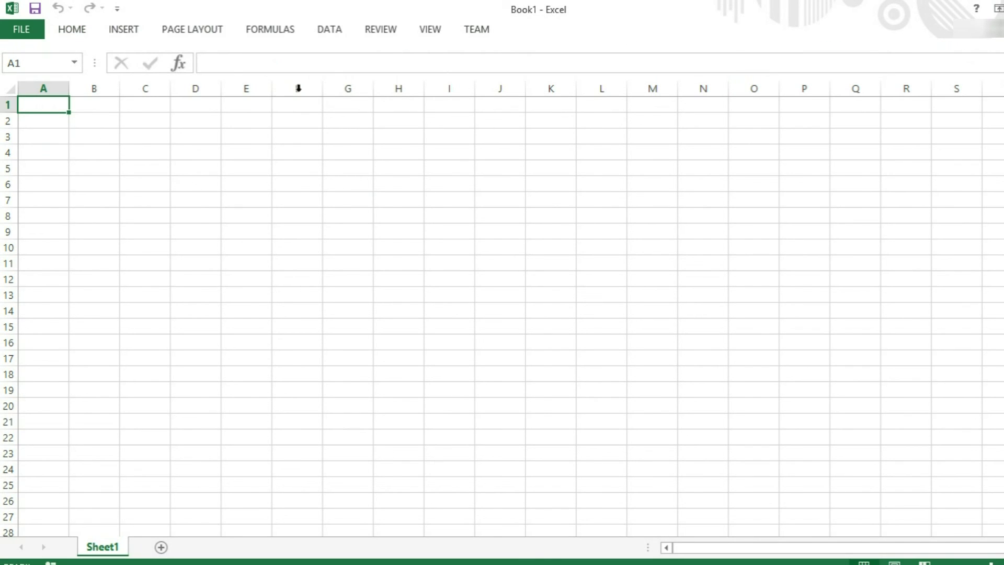
Switch the ribbon to Auto-hide, select cells D7 and A2, and reveal the hidden ribbon.
{"action": "left_click", "coordinate": [998, 8]}
{"action": "left_click", "coordinate": [973, 39]}
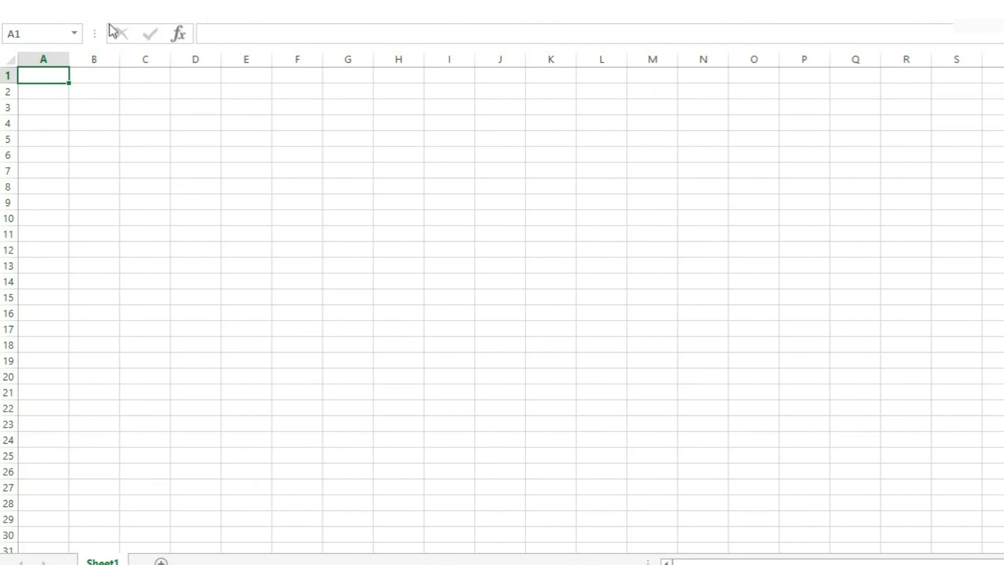
{"action": "left_click", "coordinate": [172, 170]}
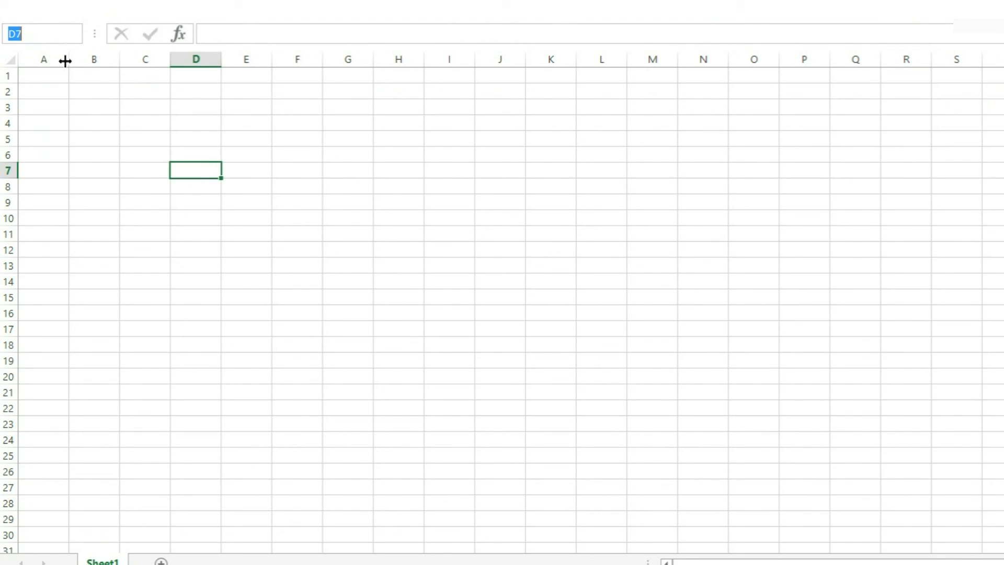
{"action": "left_click", "coordinate": [66, 90]}
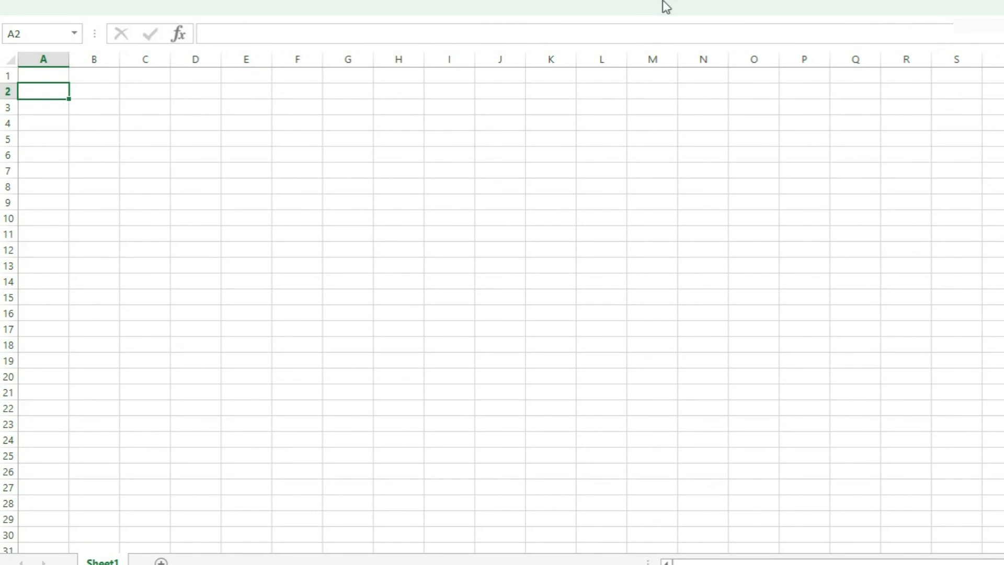
{"action": "left_click", "coordinate": [535, 7]}
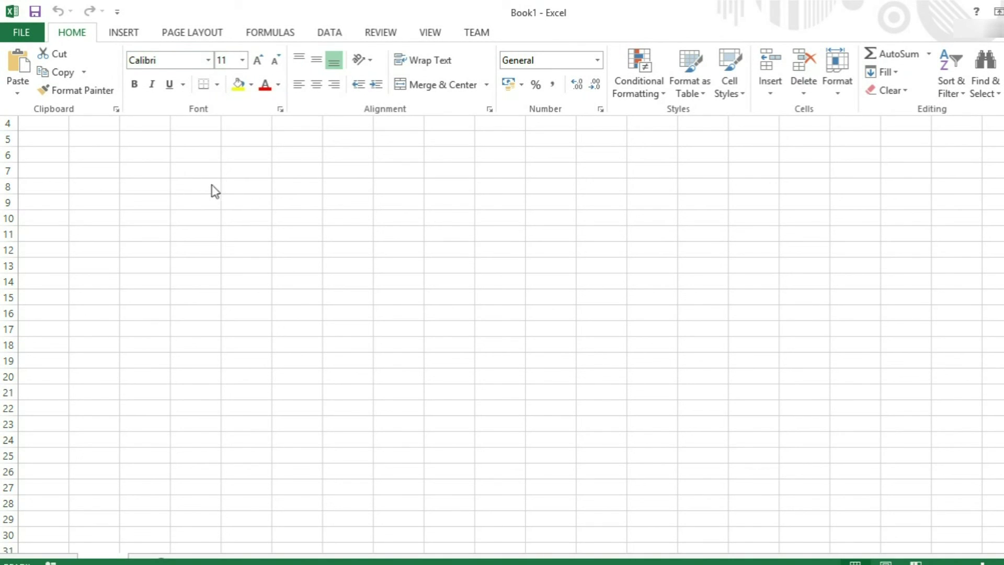
{"action": "left_click", "coordinate": [104, 150]}
{"action": "left_click", "coordinate": [316, 9]}
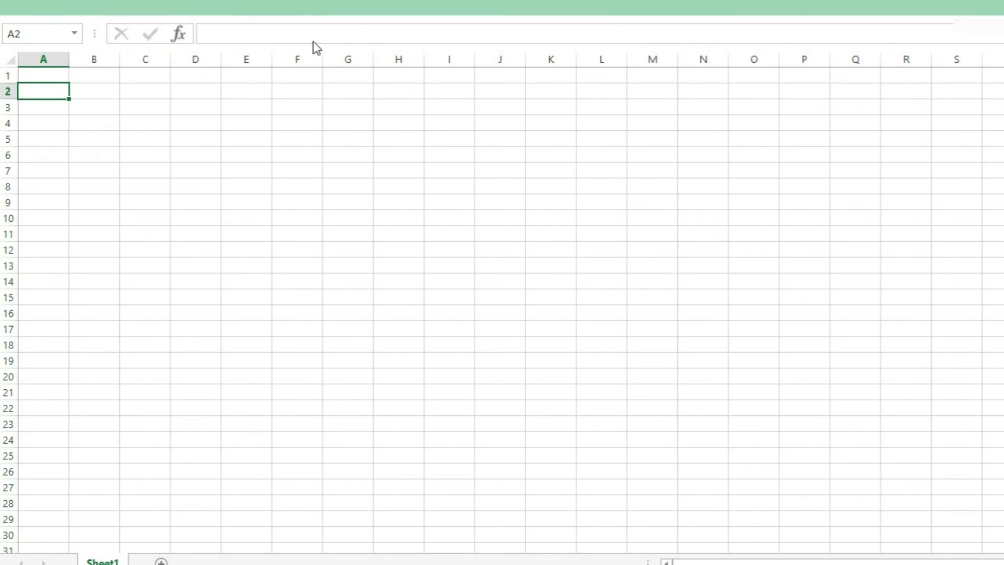
{"action": "left_click", "coordinate": [997, 11]}
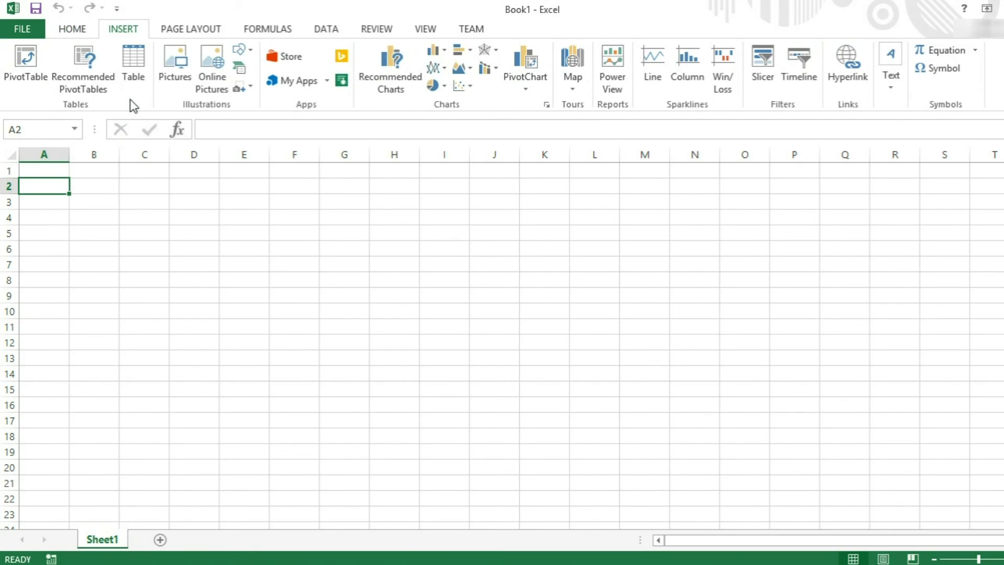
Scroll across the ribbon tabs and bring up the Insert, then Page Layout commands.
{"action": "scroll", "coordinate": [193, 92], "scroll_direction": "down", "scroll_amount": 3}
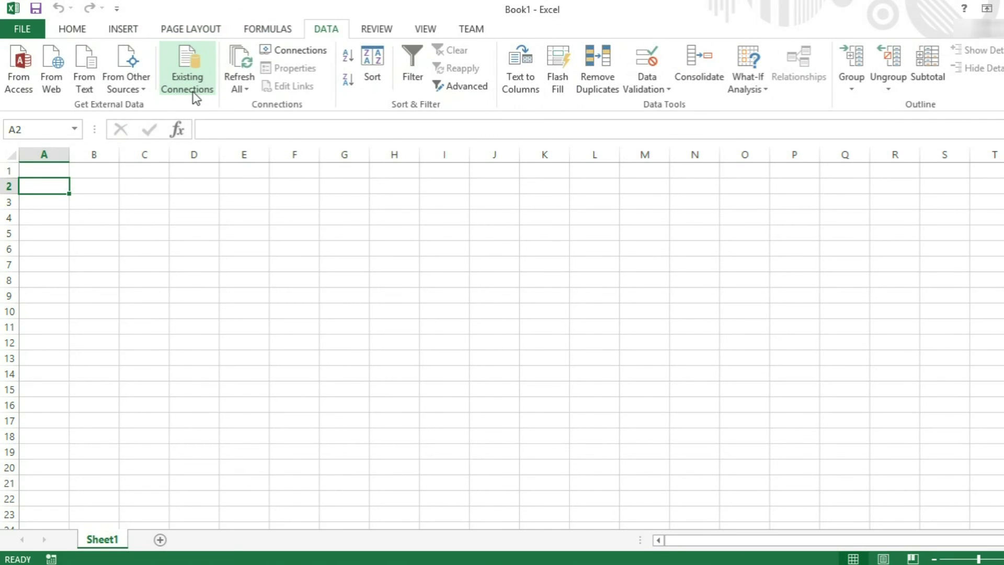
{"action": "scroll", "coordinate": [192, 92], "scroll_direction": "down", "scroll_amount": 2}
{"action": "scroll", "coordinate": [192, 92], "scroll_direction": "up", "scroll_amount": 4}
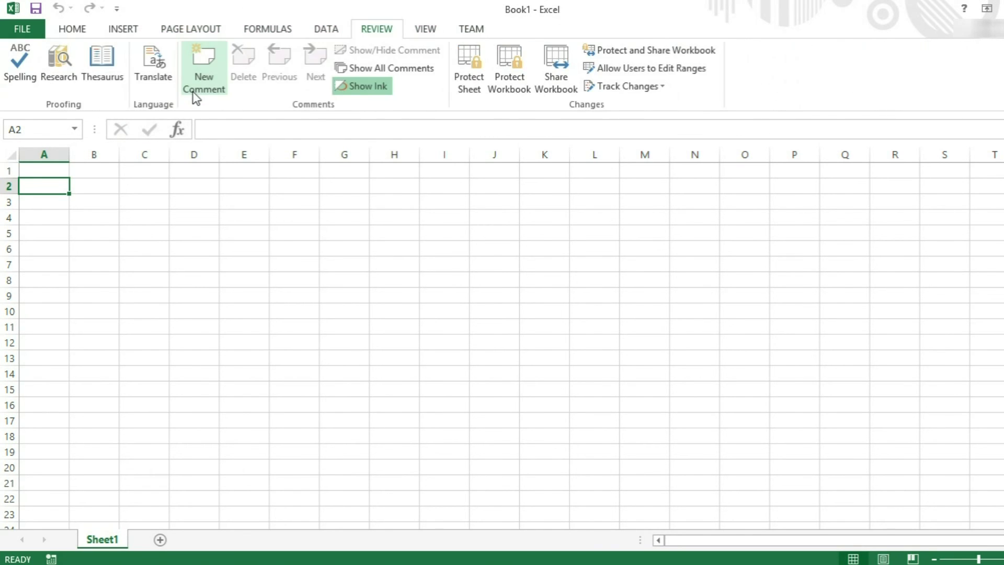
{"action": "scroll", "coordinate": [193, 92], "scroll_direction": "up", "scroll_amount": 3}
{"action": "scroll", "coordinate": [192, 92], "scroll_direction": "down", "scroll_amount": 4}
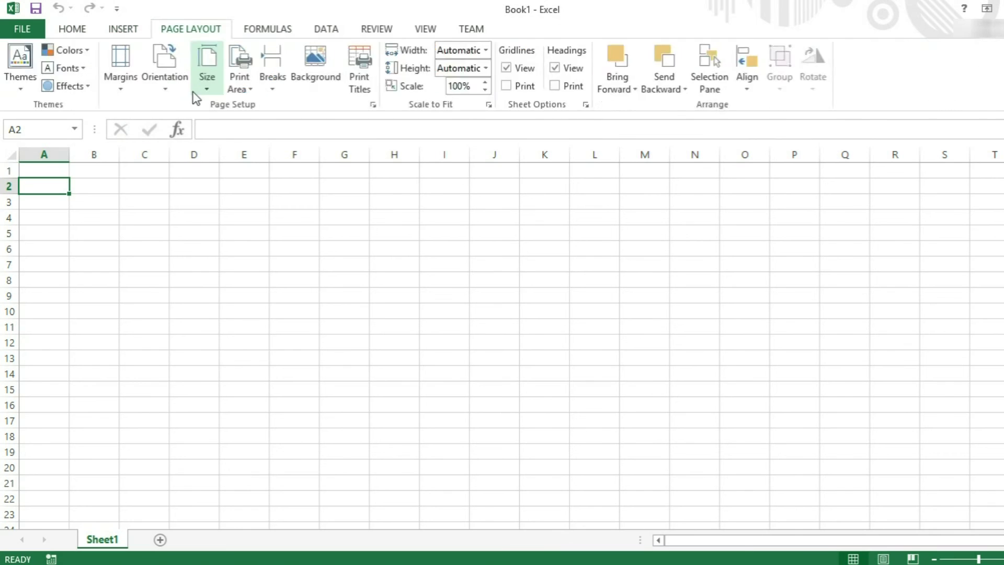
{"action": "left_click", "coordinate": [134, 27]}
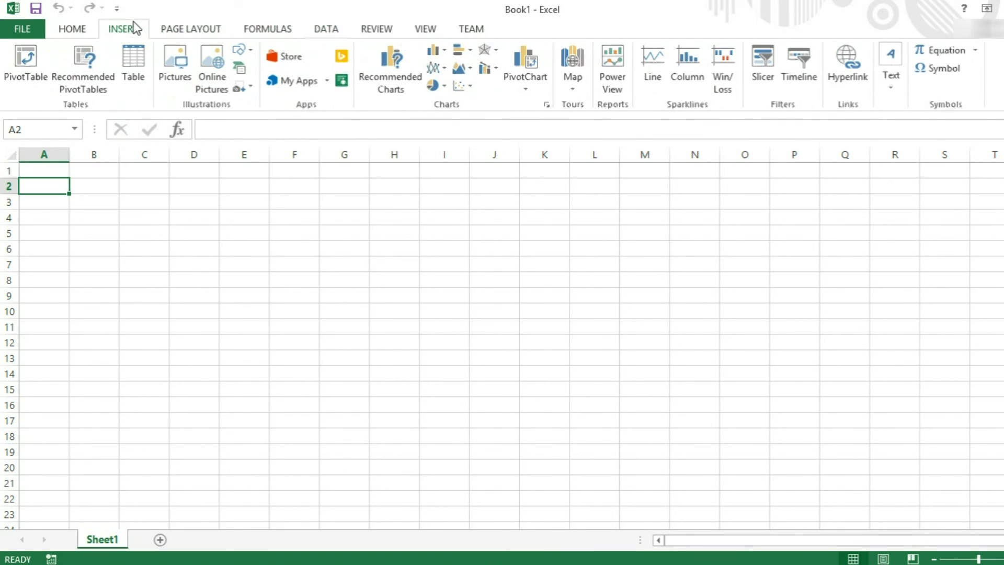
{"action": "left_click", "coordinate": [194, 30]}
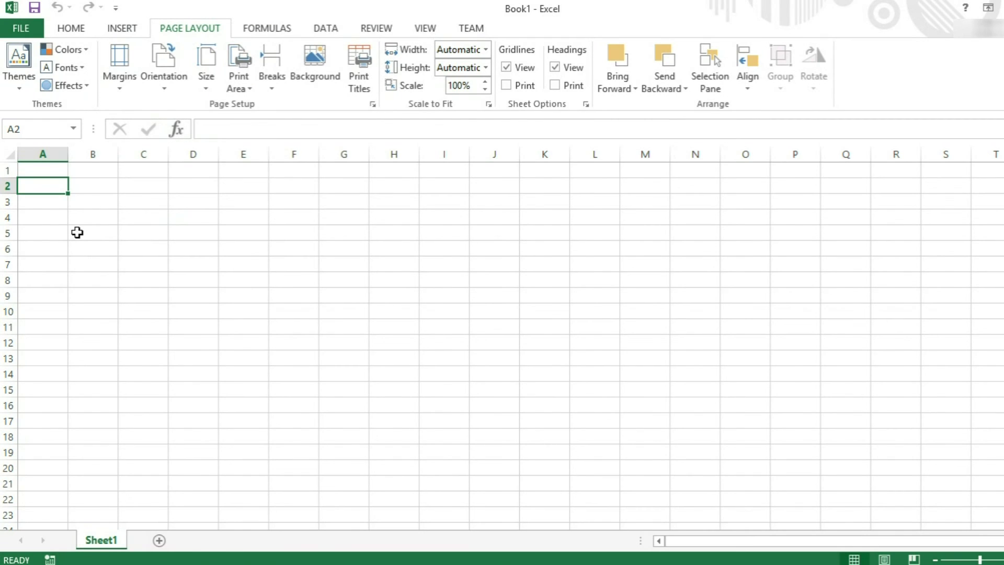
Make cell A2 bold with the Alt, H, 1 keyboard shortcut.
{"action": "key", "text": "alt"}
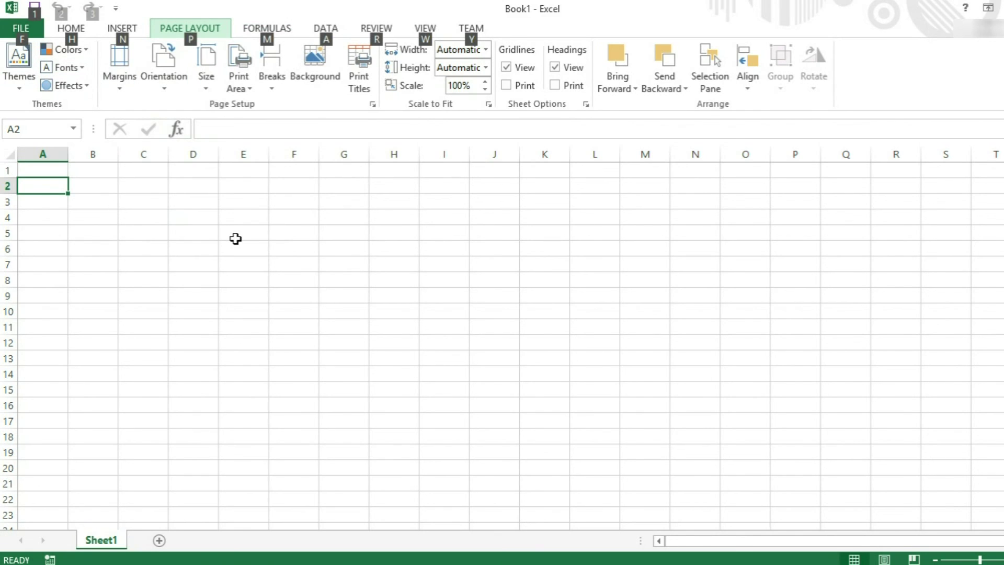
{"action": "key", "text": "h"}
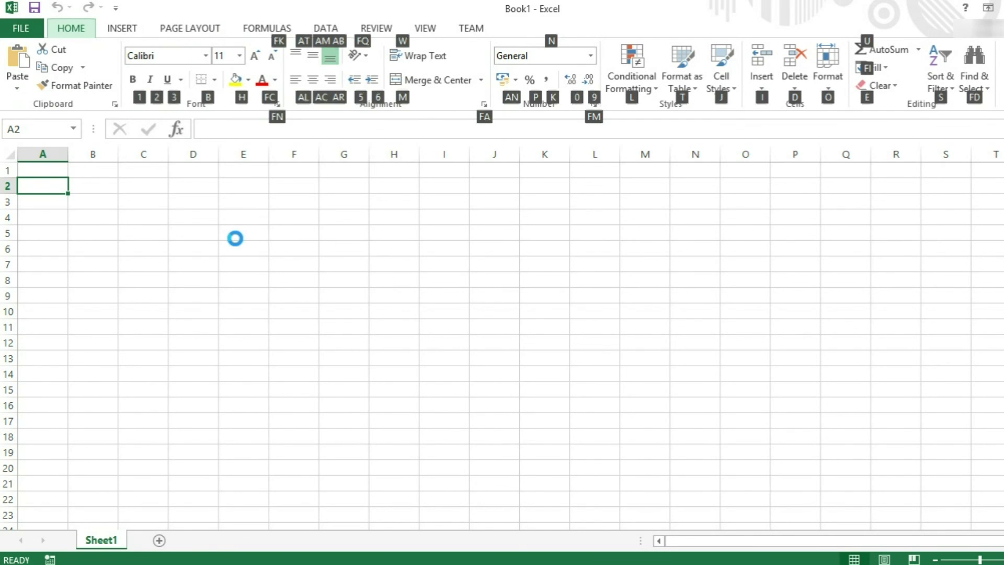
{"action": "key", "text": "1"}
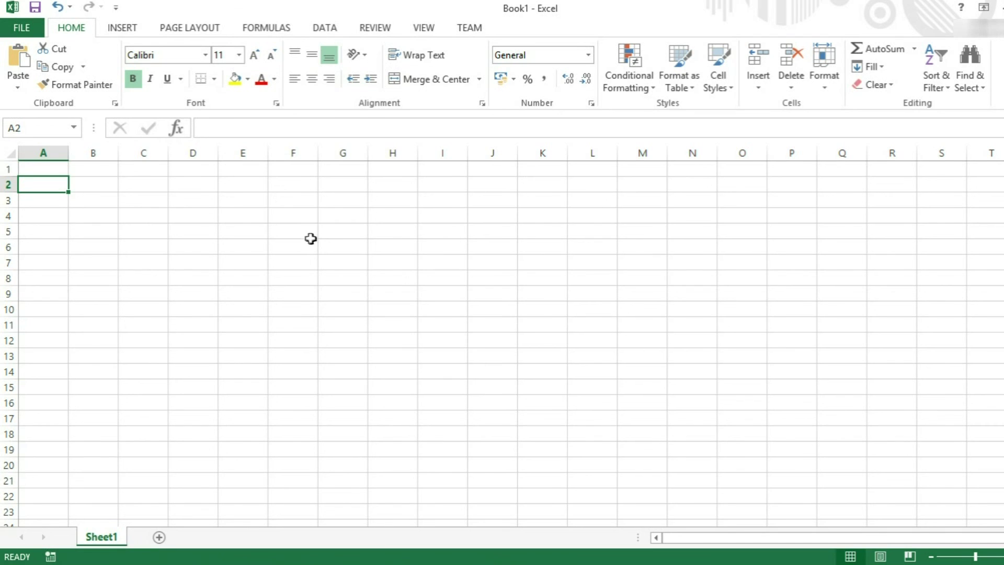
Enable the Developer tab in Excel Options' Customize Ribbon settings.
{"action": "left_click", "coordinate": [11, 32]}
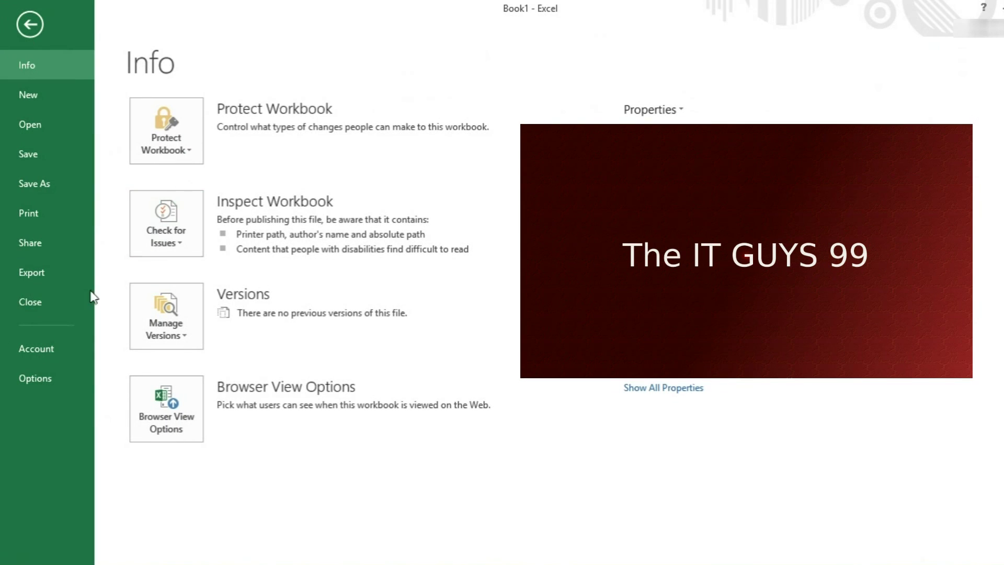
{"action": "left_click", "coordinate": [42, 379]}
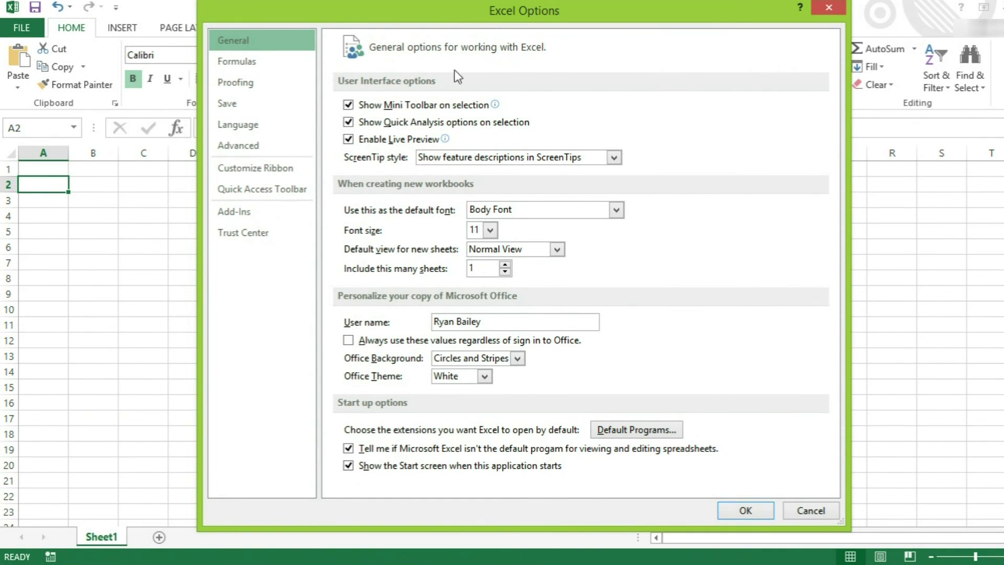
{"action": "left_click", "coordinate": [272, 174]}
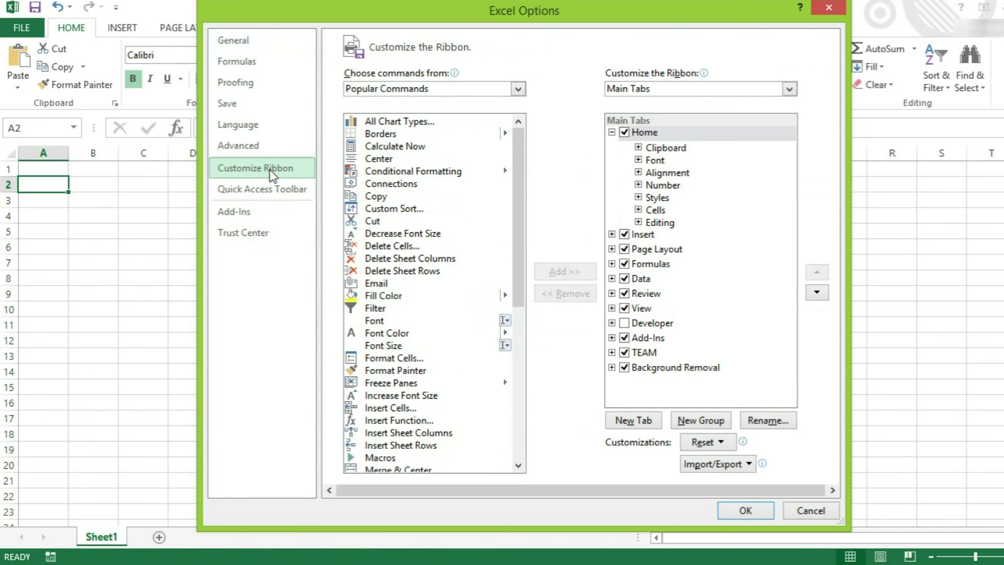
{"action": "left_click", "coordinate": [630, 323]}
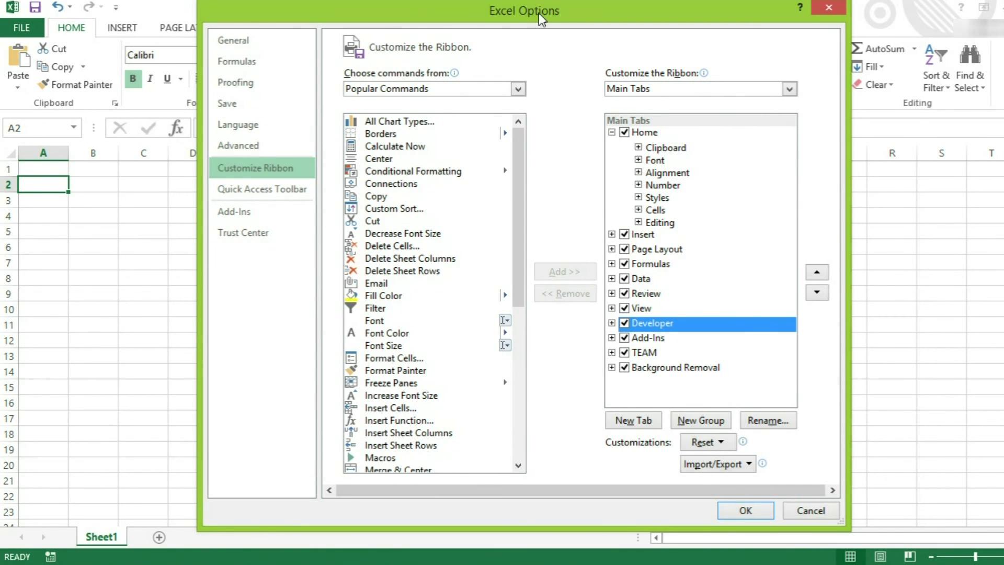
{"action": "left_click_drag", "start_coordinate": [540, 19], "coordinate": [570, 19]}
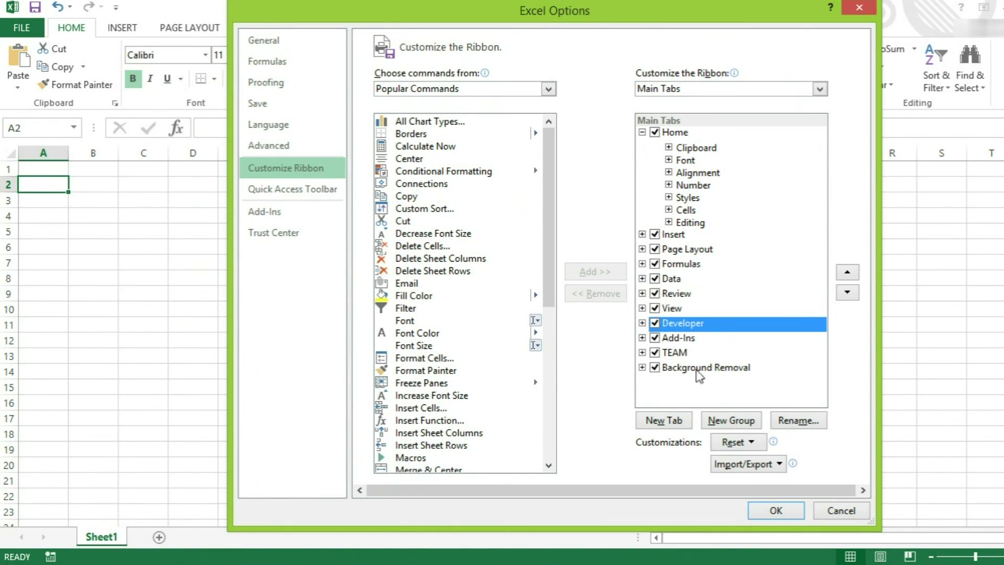
{"action": "left_click", "coordinate": [777, 515]}
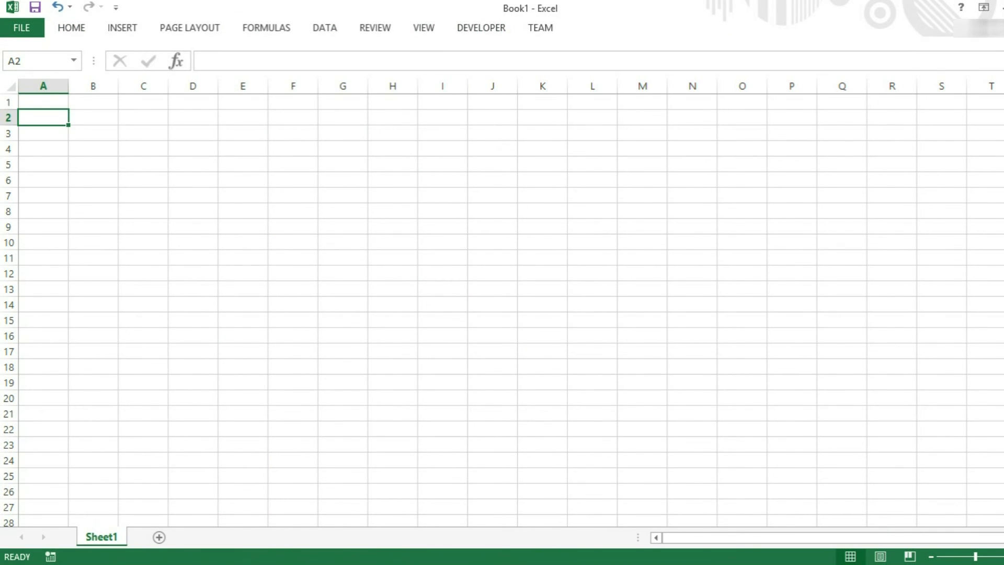
Keep tabs and commands always shown and display the Developer commands.
{"action": "left_click", "coordinate": [983, 7]}
{"action": "left_click", "coordinate": [962, 131]}
{"action": "left_click", "coordinate": [490, 28]}
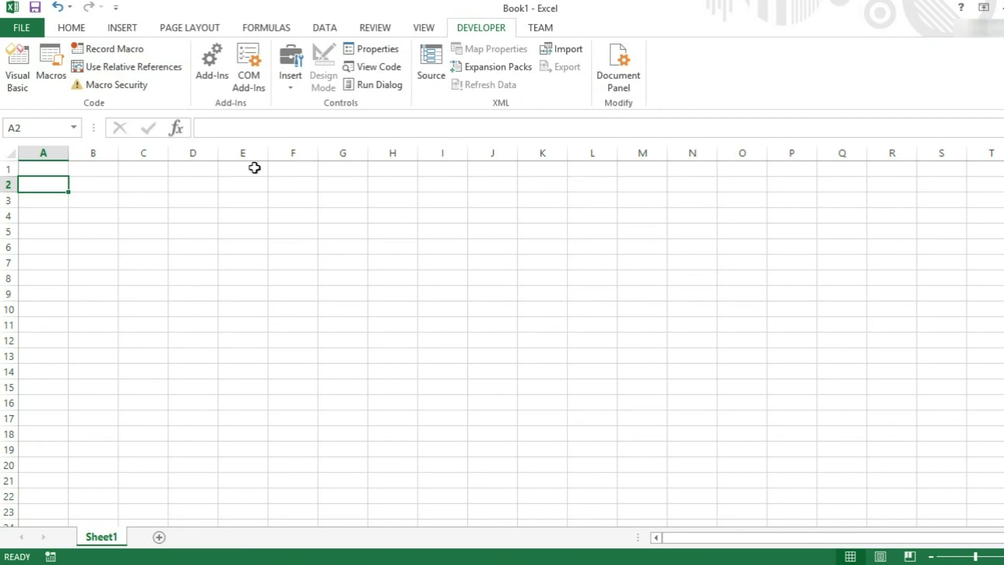
In Customize Ribbon, add a new group under Home named TheITGuys with the person symbol.
{"action": "left_click", "coordinate": [74, 30]}
{"action": "left_click", "coordinate": [21, 28]}
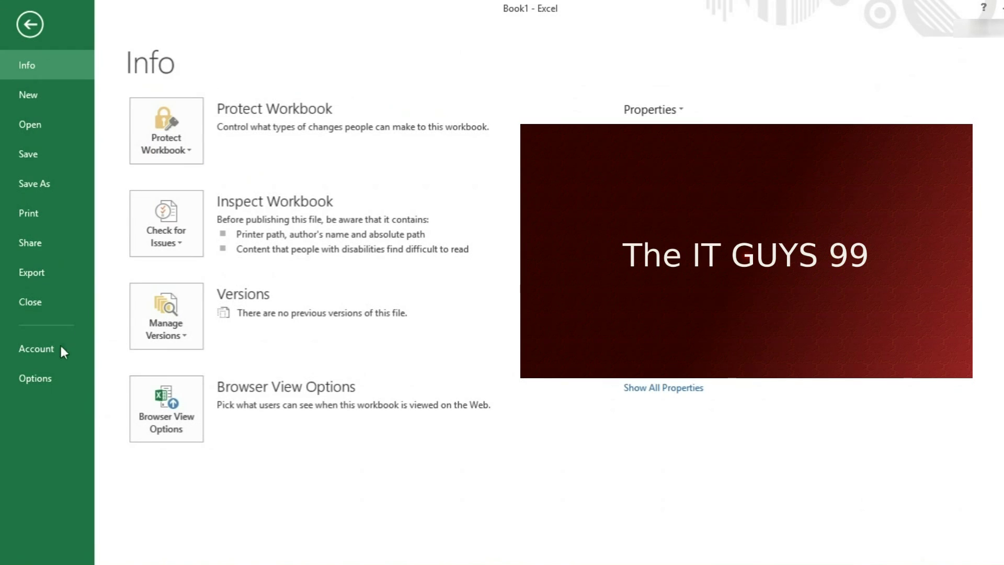
{"action": "left_click", "coordinate": [46, 377]}
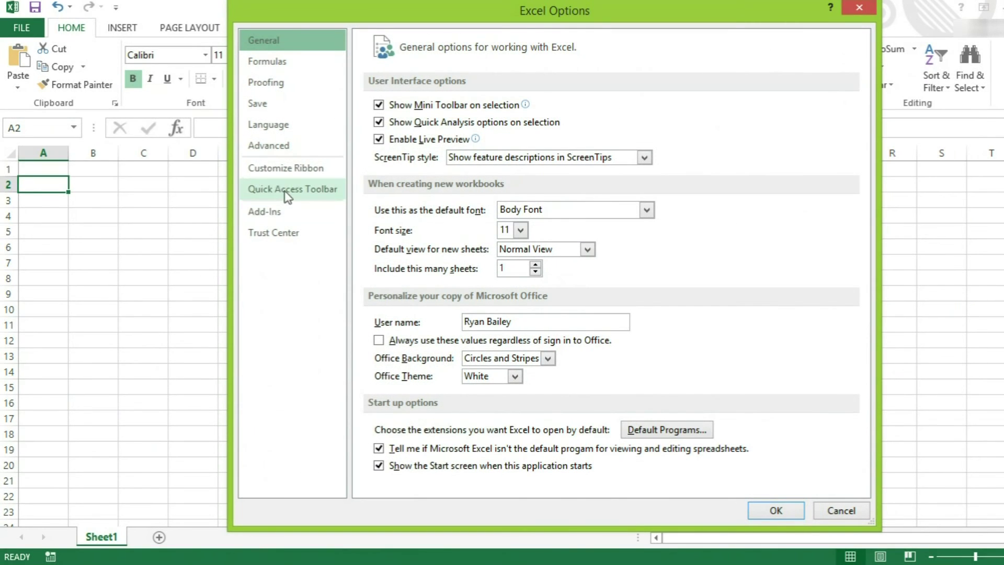
{"action": "left_click", "coordinate": [285, 168]}
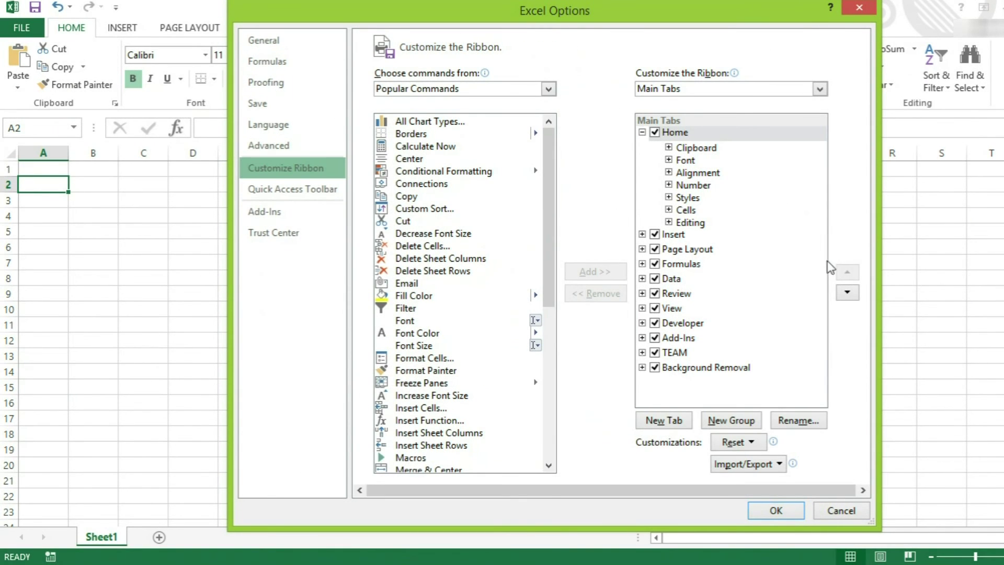
{"action": "mouse_move", "coordinate": [549, 149]}
{"action": "left_mouse_down"}
{"action": "mouse_move", "coordinate": [536, 334]}
{"action": "mouse_move", "coordinate": [551, 148]}
{"action": "left_mouse_up"}
{"action": "left_click", "coordinate": [730, 422]}
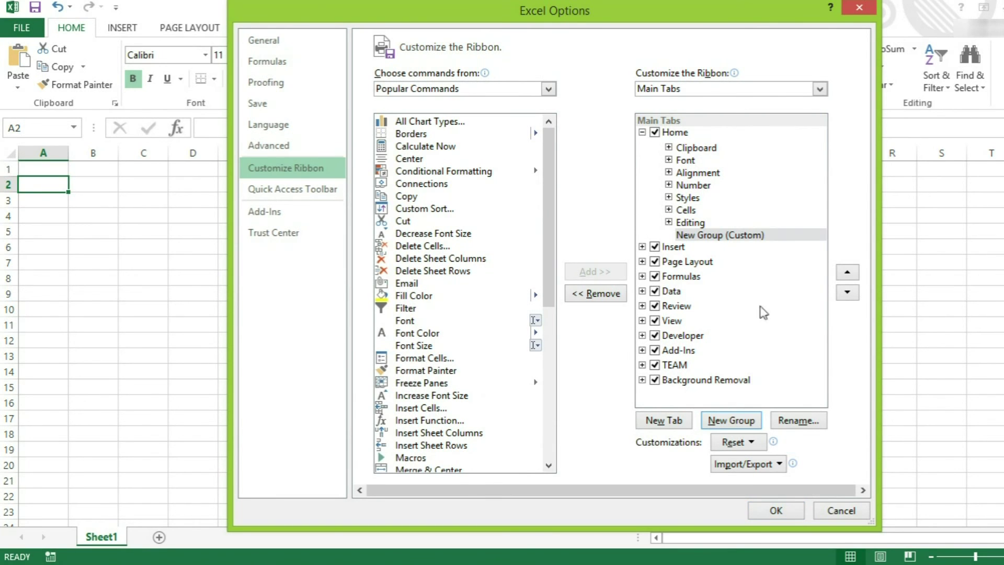
{"action": "left_click", "coordinate": [809, 422]}
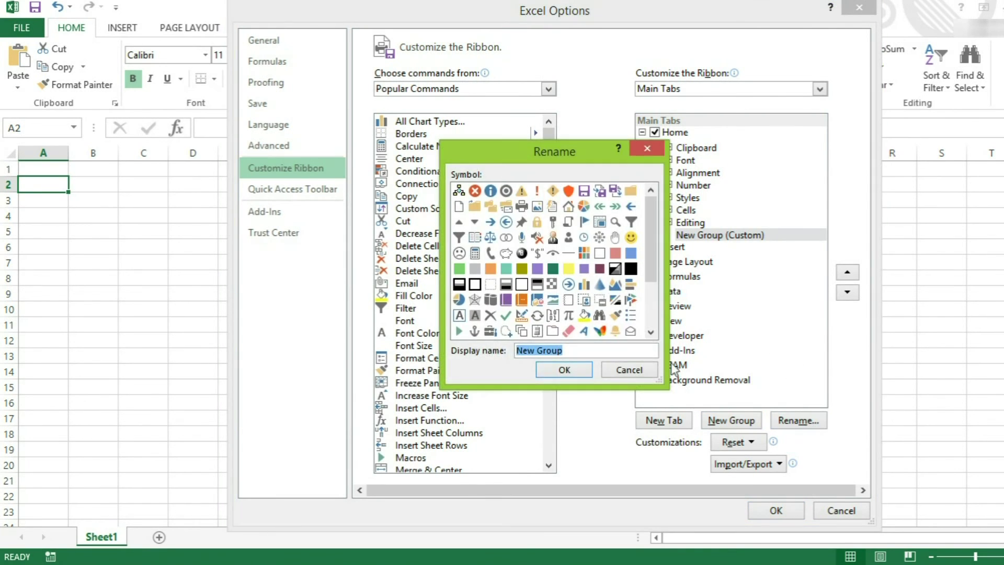
{"action": "type", "text": "TheITGuys"}
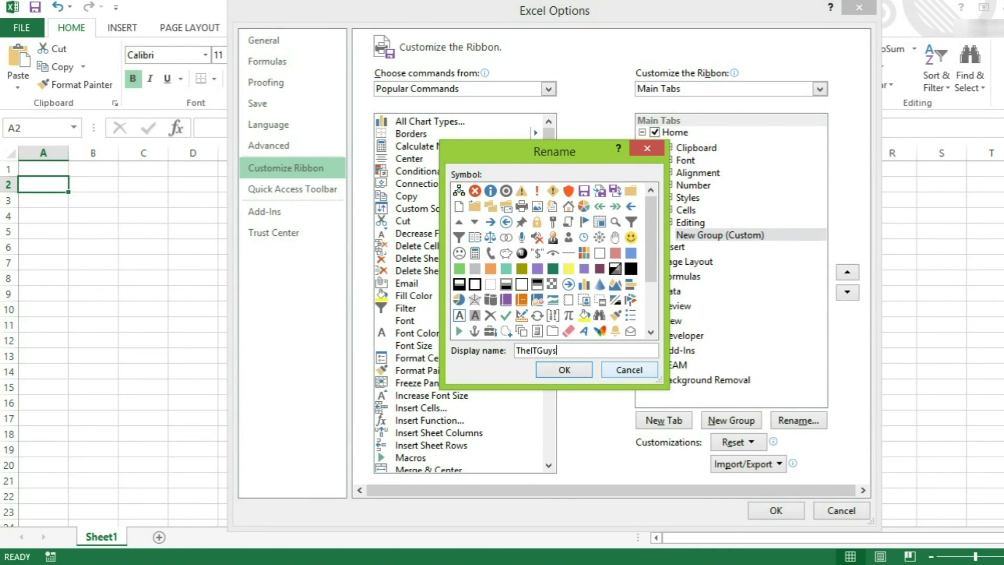
{"action": "left_click", "coordinate": [553, 237]}
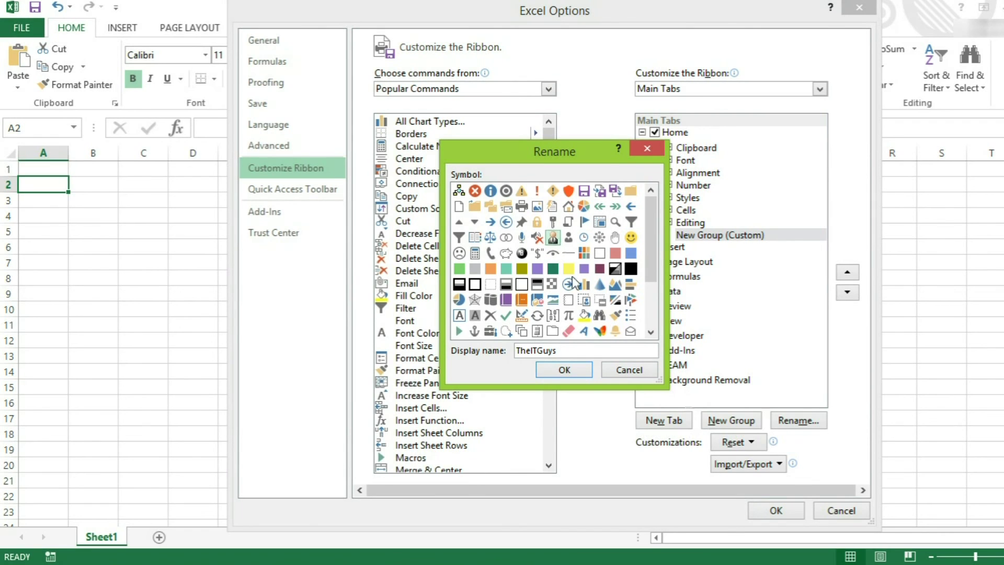
{"action": "left_click", "coordinate": [563, 370]}
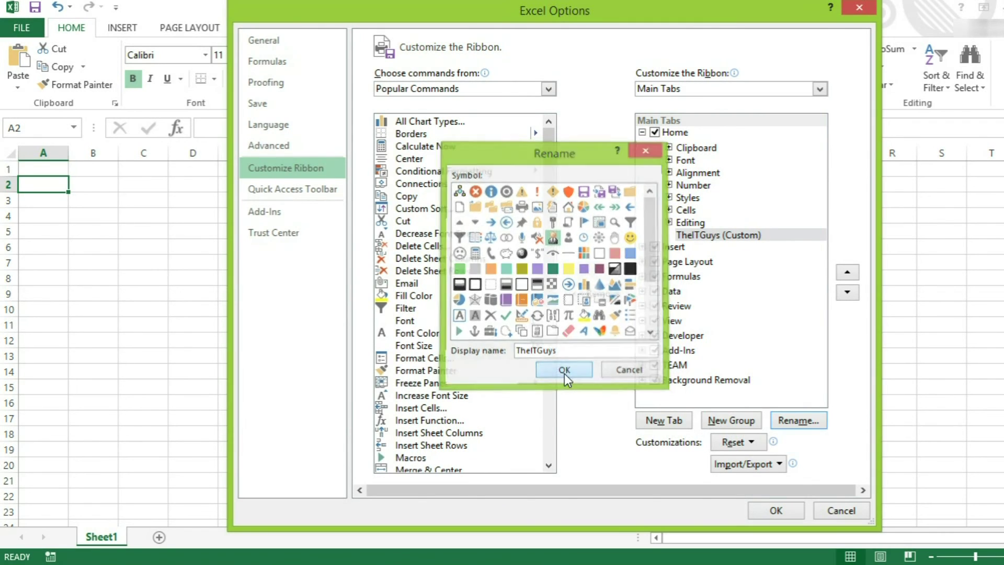
List All Commands and add A Date Occurring to the TheITGuys group.
{"action": "left_click", "coordinate": [704, 235]}
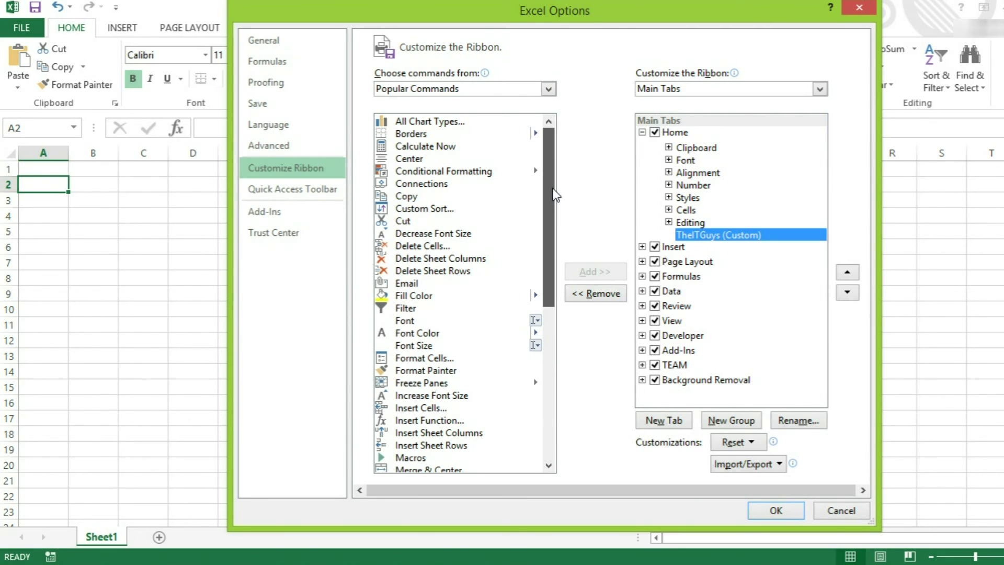
{"action": "left_click_drag", "start_coordinate": [555, 195], "coordinate": [545, 240]}
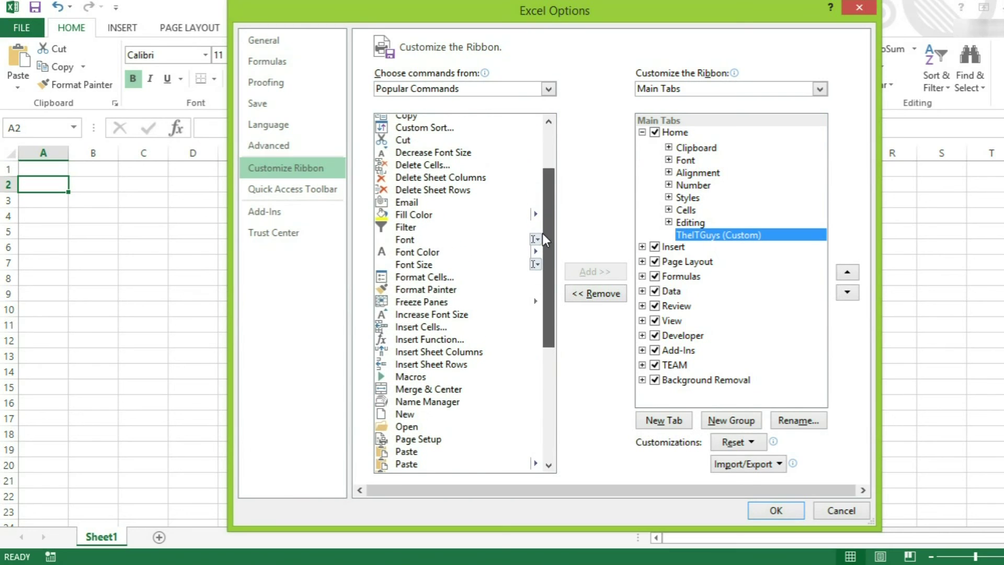
{"action": "left_click", "coordinate": [549, 91]}
{"action": "left_click", "coordinate": [507, 133]}
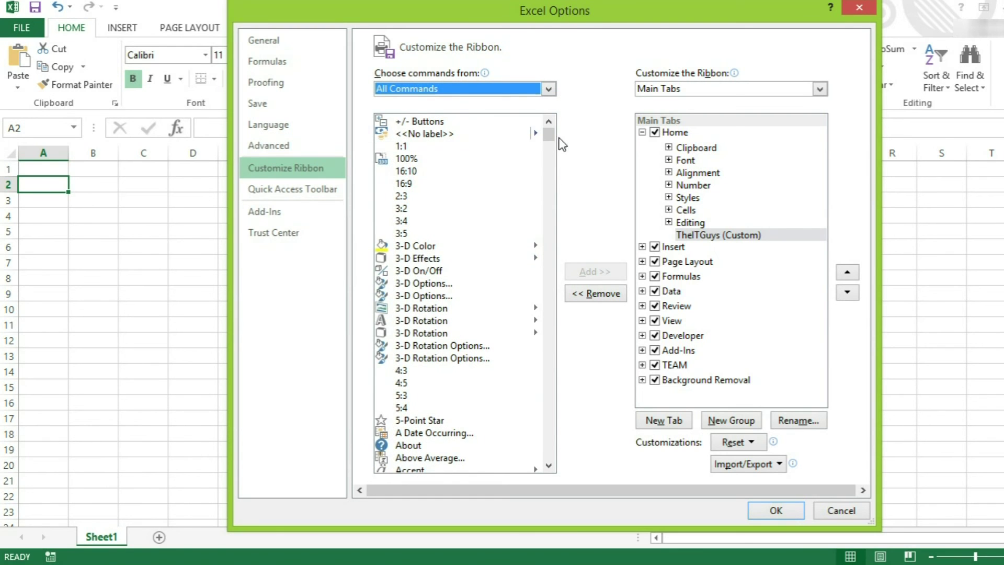
{"action": "mouse_move", "coordinate": [547, 134]}
{"action": "left_mouse_down"}
{"action": "mouse_move", "coordinate": [548, 341]}
{"action": "mouse_move", "coordinate": [532, 469]}
{"action": "mouse_move", "coordinate": [576, 240]}
{"action": "mouse_move", "coordinate": [563, 127]}
{"action": "left_mouse_up"}
{"action": "scroll", "coordinate": [522, 211], "scroll_direction": "down", "scroll_amount": 5}
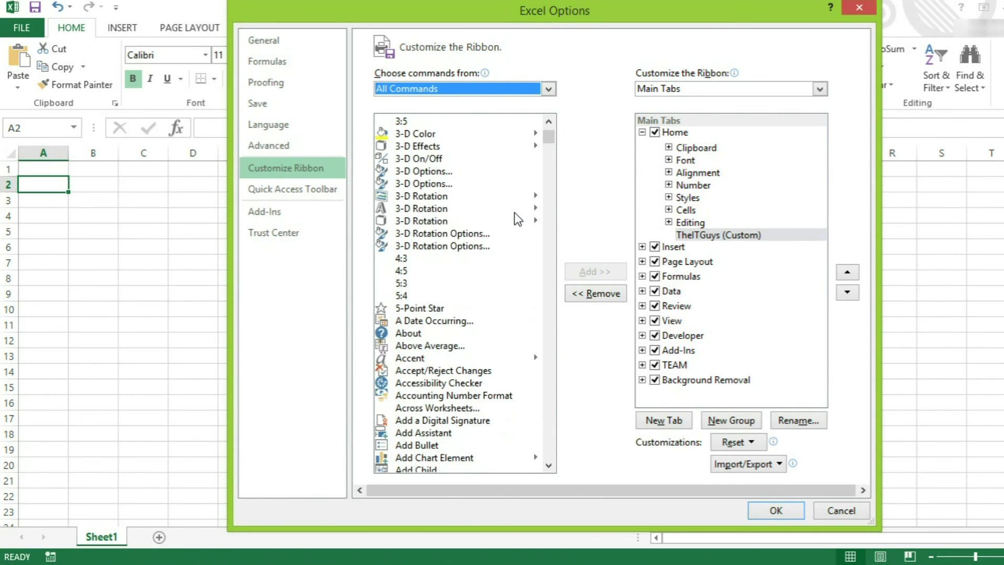
{"action": "left_click", "coordinate": [440, 246]}
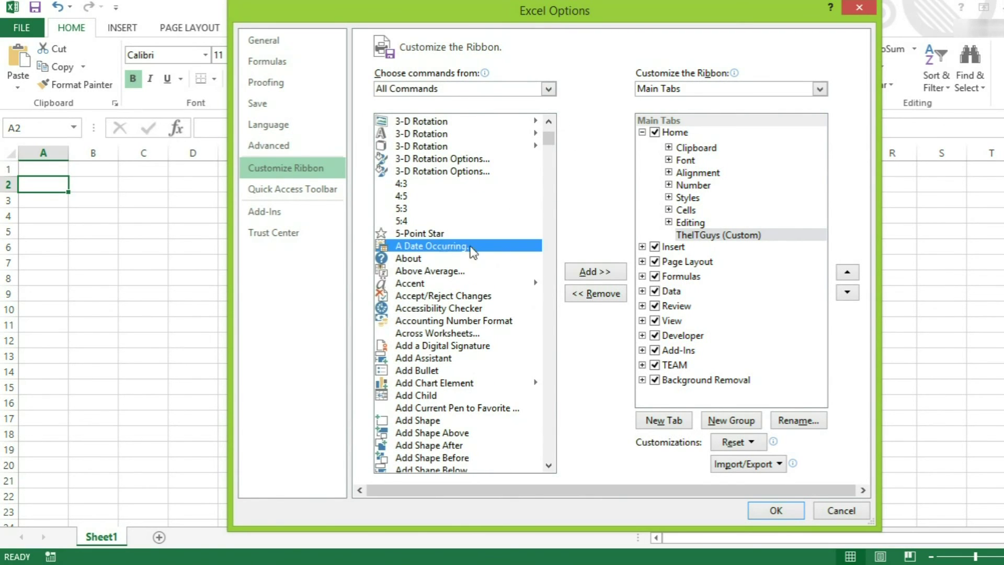
{"action": "left_click", "coordinate": [596, 271]}
Add Calculator to TheITGuys as well and apply the ribbon changes.
{"action": "scroll", "coordinate": [443, 186], "scroll_direction": "down", "scroll_amount": 1}
{"action": "scroll", "coordinate": [444, 186], "scroll_direction": "down", "scroll_amount": 20}
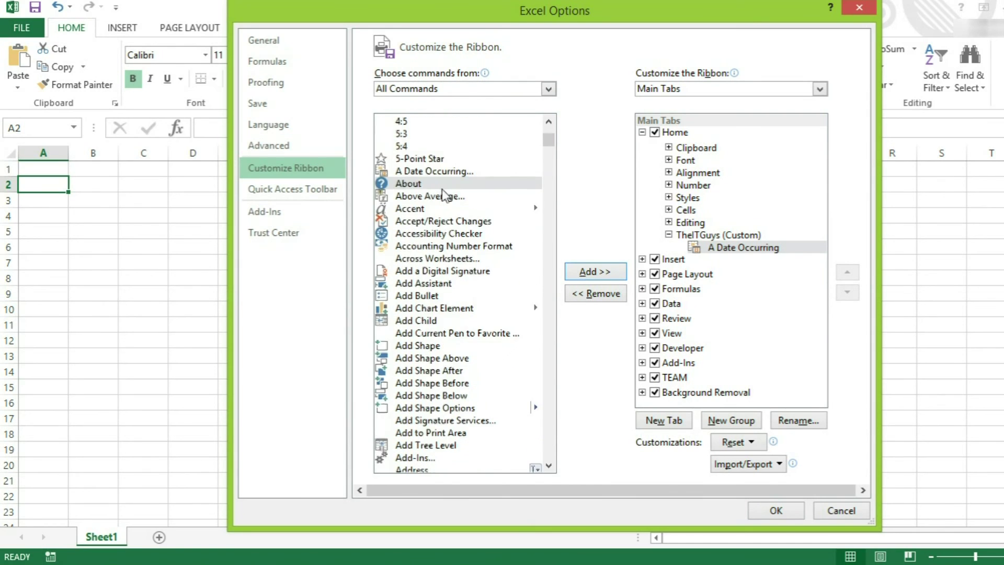
{"action": "scroll", "coordinate": [443, 198], "scroll_direction": "down", "scroll_amount": 20}
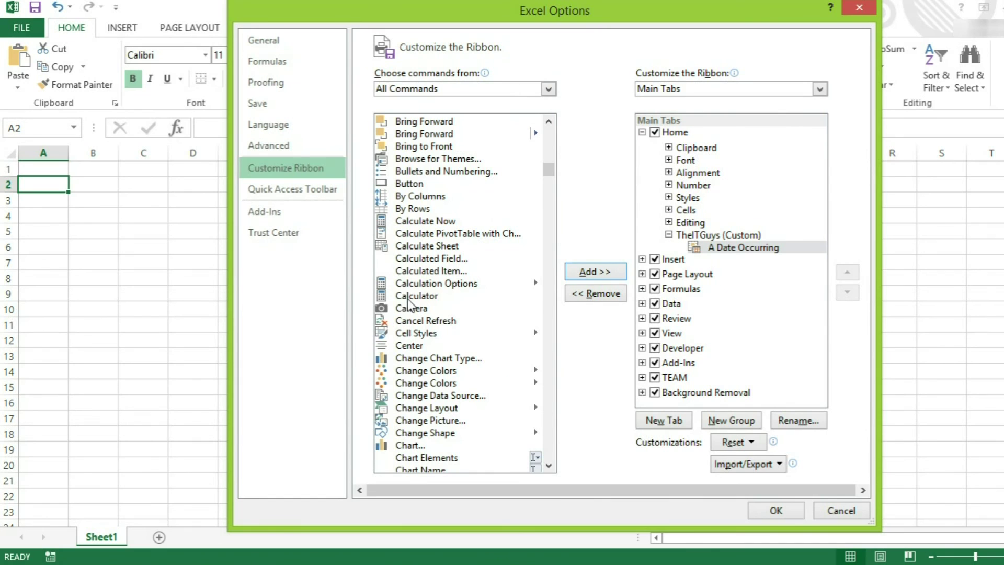
{"action": "left_click", "coordinate": [408, 296]}
{"action": "left_click", "coordinate": [611, 273]}
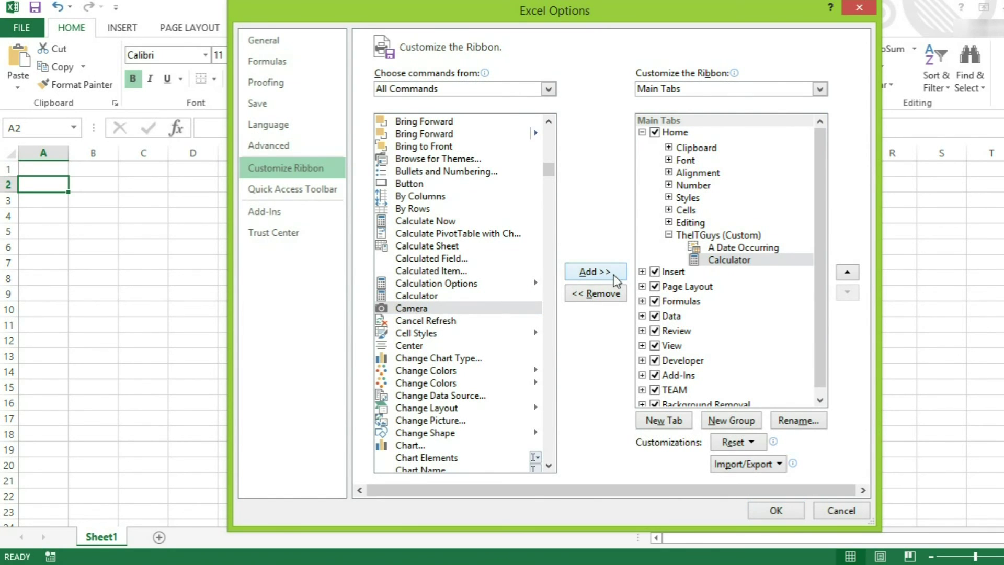
{"action": "left_click", "coordinate": [776, 511]}
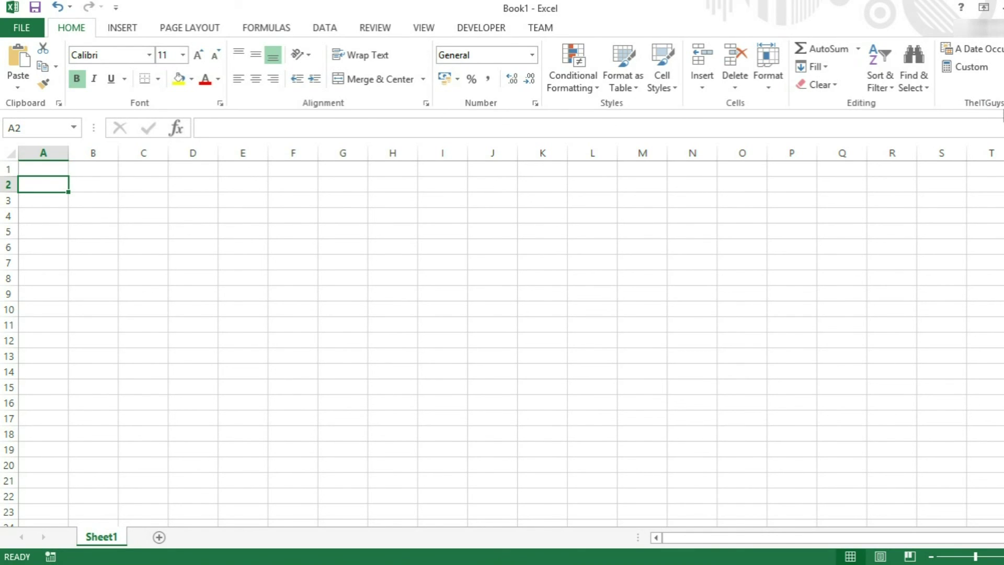
Try the group's Calculator, then apply a Last month rule with Green Fill with Dark Green Text.
{"action": "left_click", "coordinate": [971, 68]}
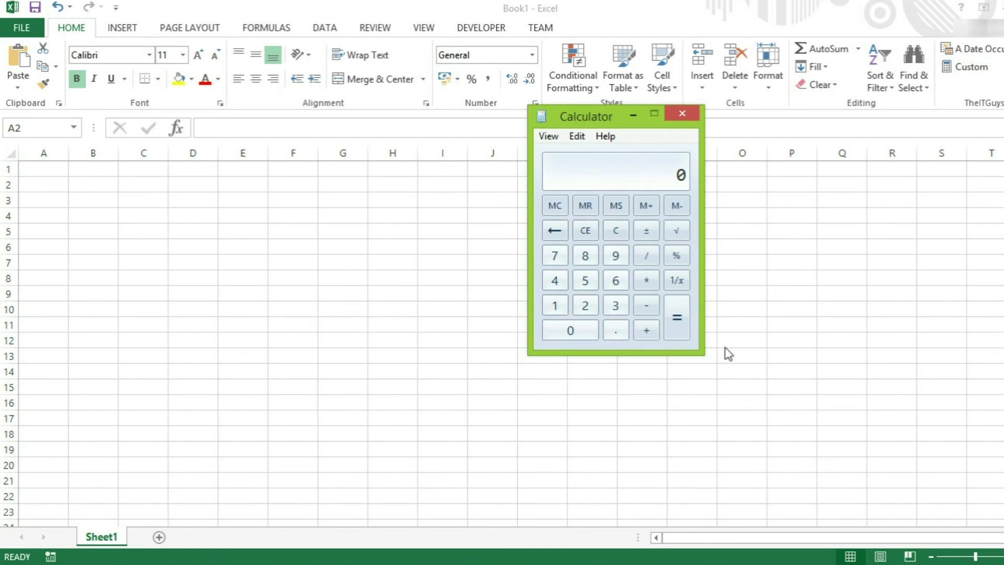
{"action": "left_click", "coordinate": [680, 112]}
{"action": "left_click", "coordinate": [978, 50]}
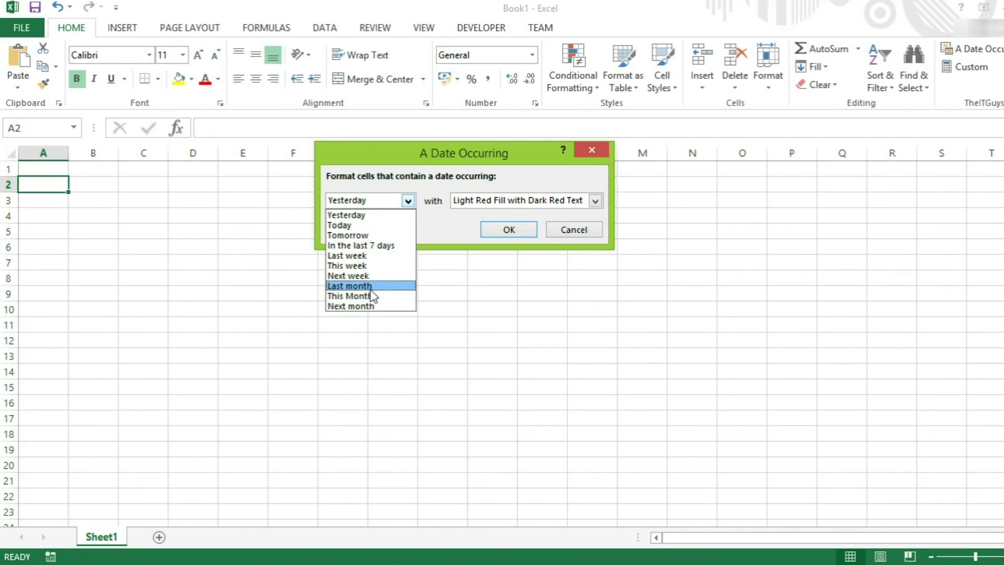
{"action": "left_click", "coordinate": [369, 286]}
{"action": "left_click", "coordinate": [543, 205]}
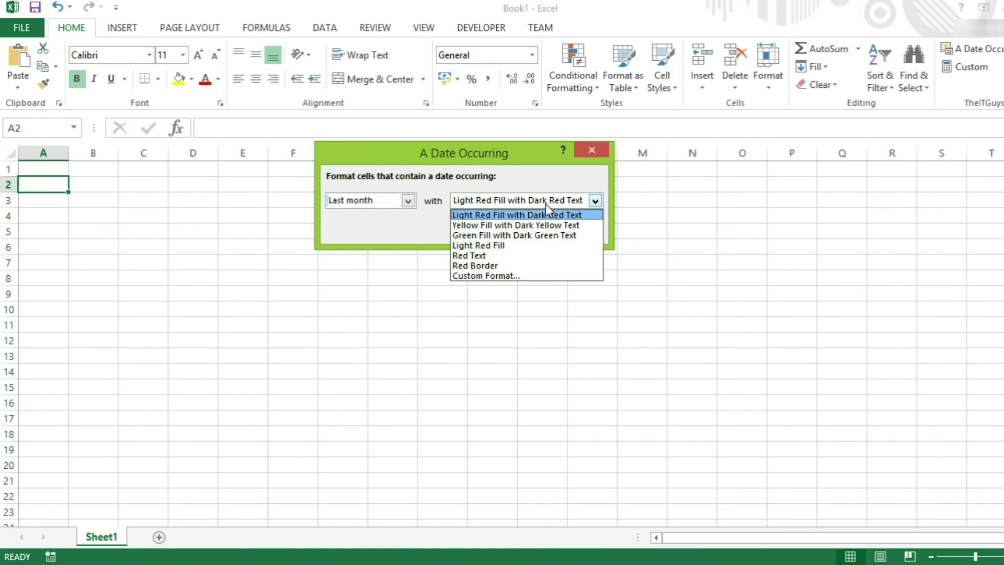
{"action": "left_click", "coordinate": [517, 236]}
{"action": "left_click", "coordinate": [507, 231]}
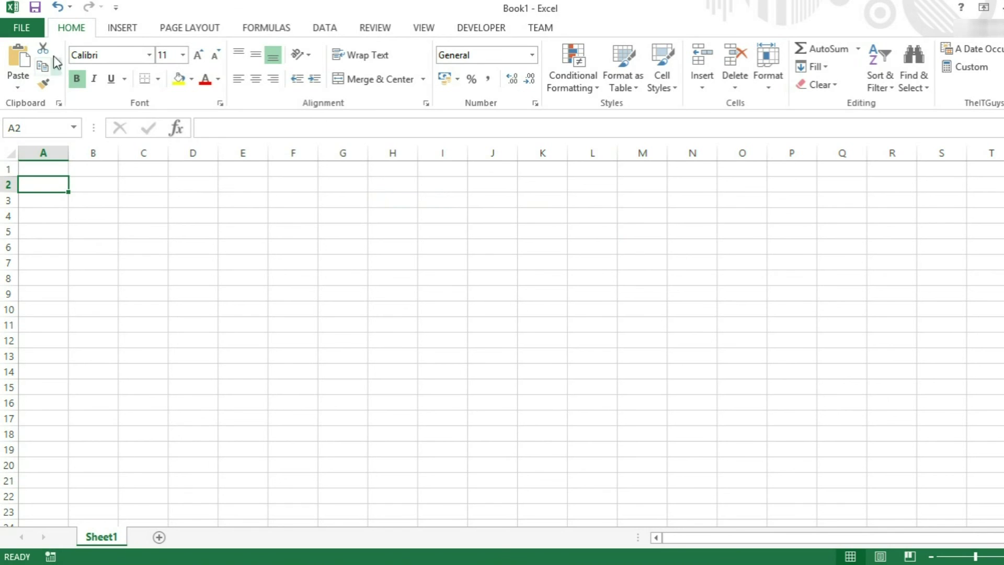
Add a new custom ribbon tab in Excel Options and name it TheITGuys.
{"action": "left_click", "coordinate": [33, 28]}
{"action": "left_click", "coordinate": [34, 377]}
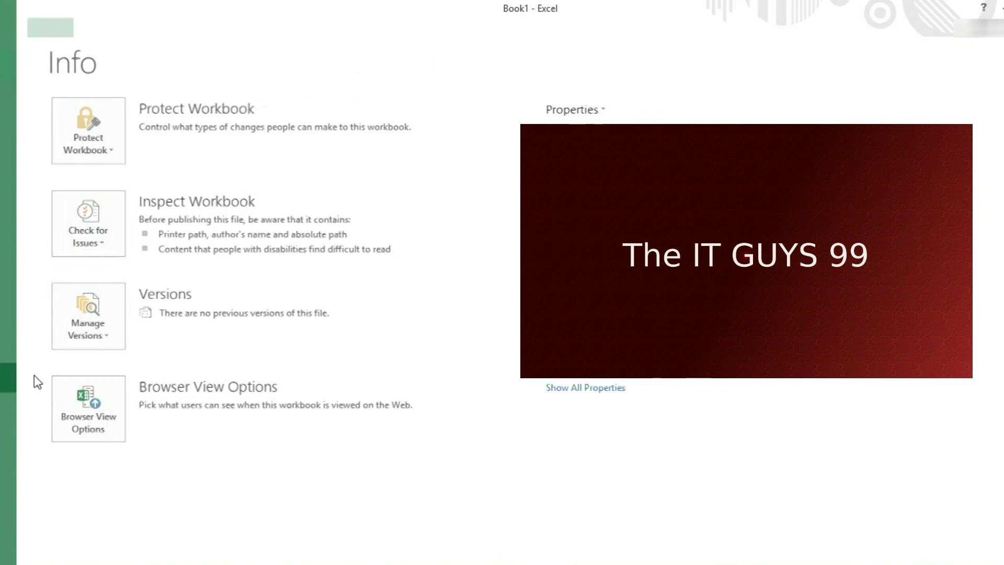
{"action": "left_click", "coordinate": [294, 169]}
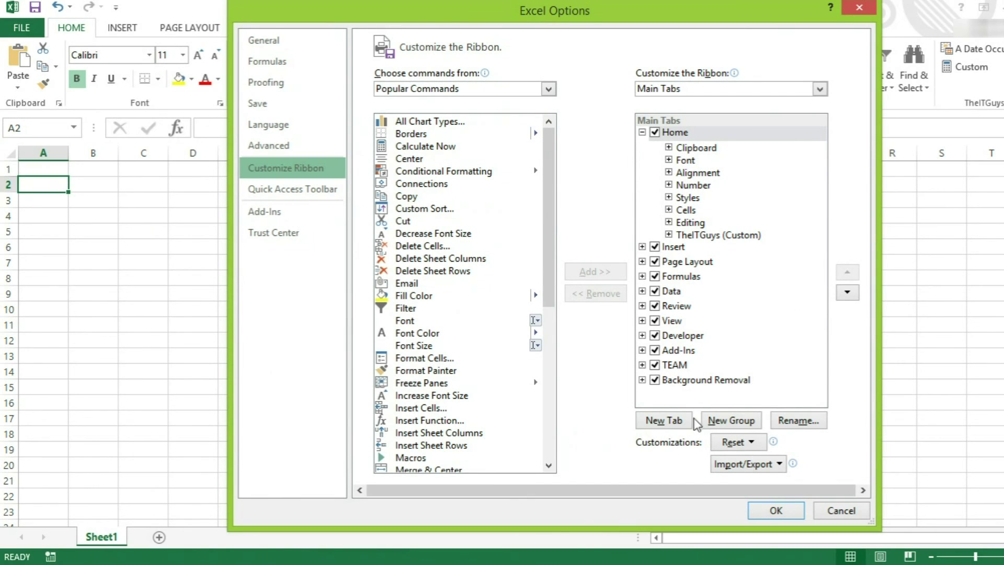
{"action": "left_click", "coordinate": [681, 422]}
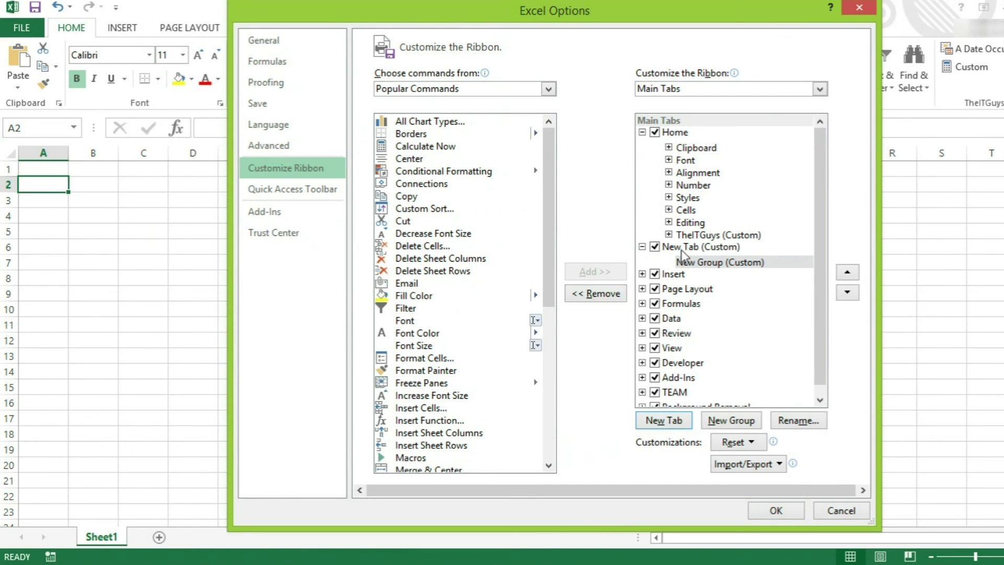
{"action": "left_click", "coordinate": [693, 247]}
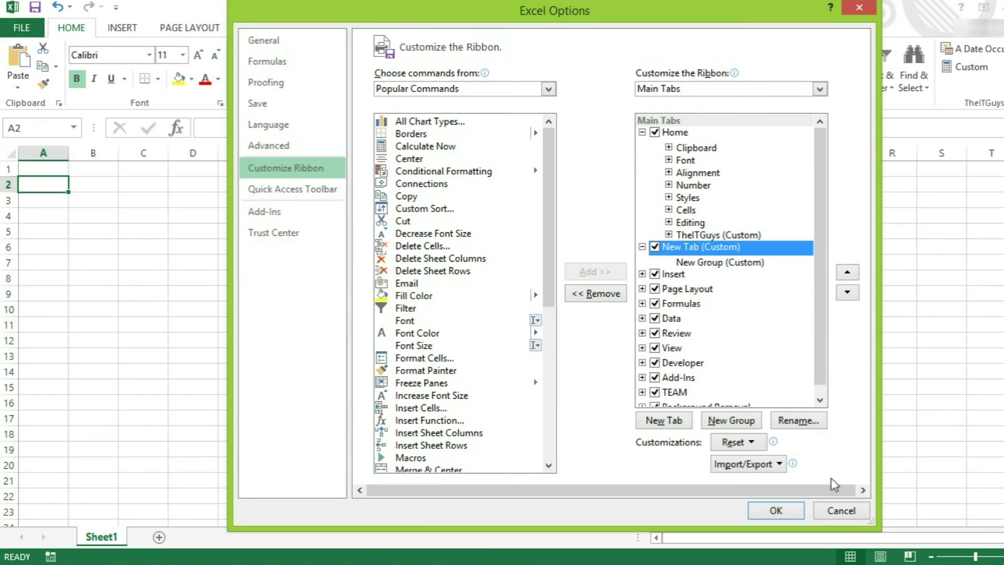
{"action": "left_click", "coordinate": [798, 420]}
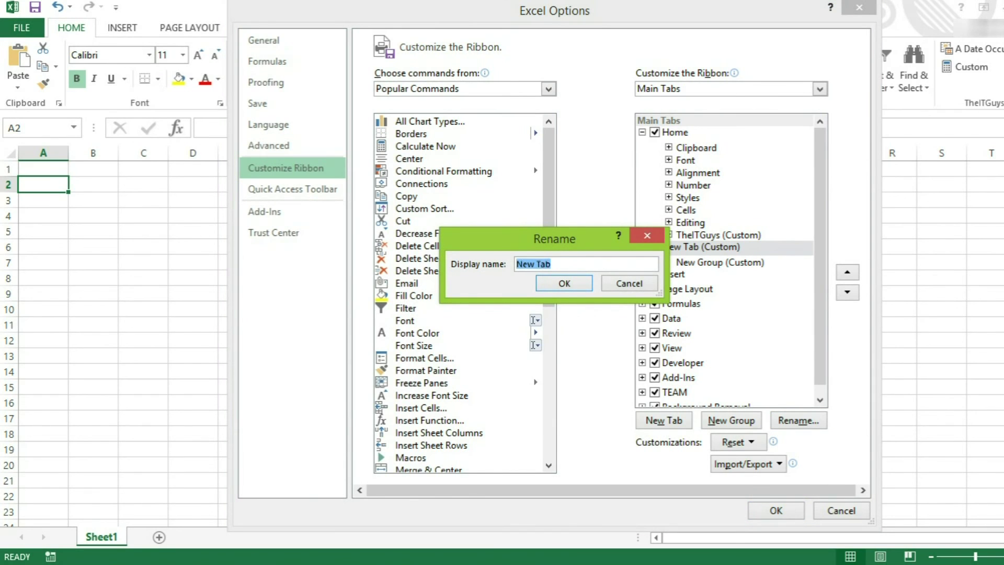
{"action": "type", "text": "TheITGuys"}
{"action": "left_click", "coordinate": [564, 283]}
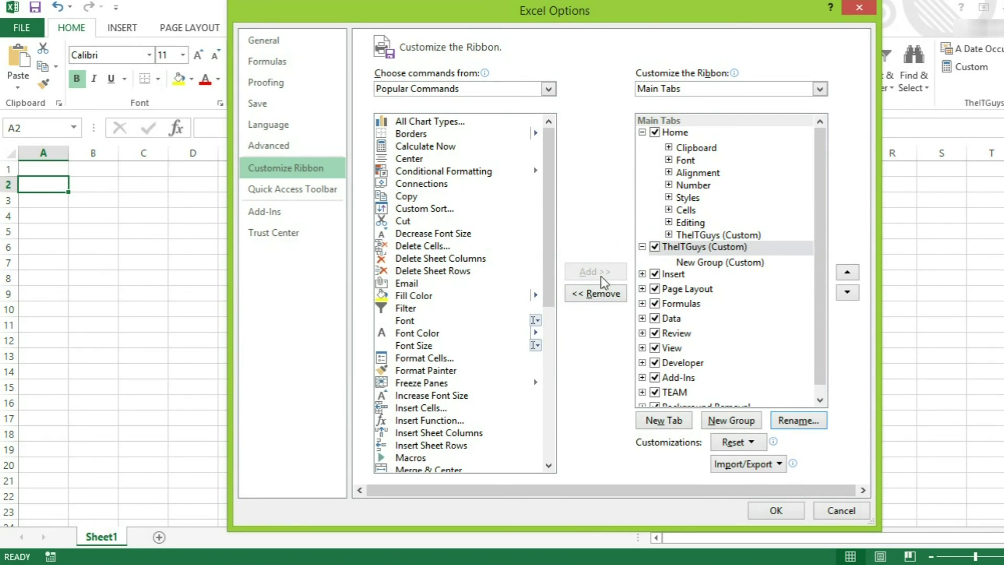
Rename the new tab's custom group to Something Useful.
{"action": "left_click", "coordinate": [721, 263]}
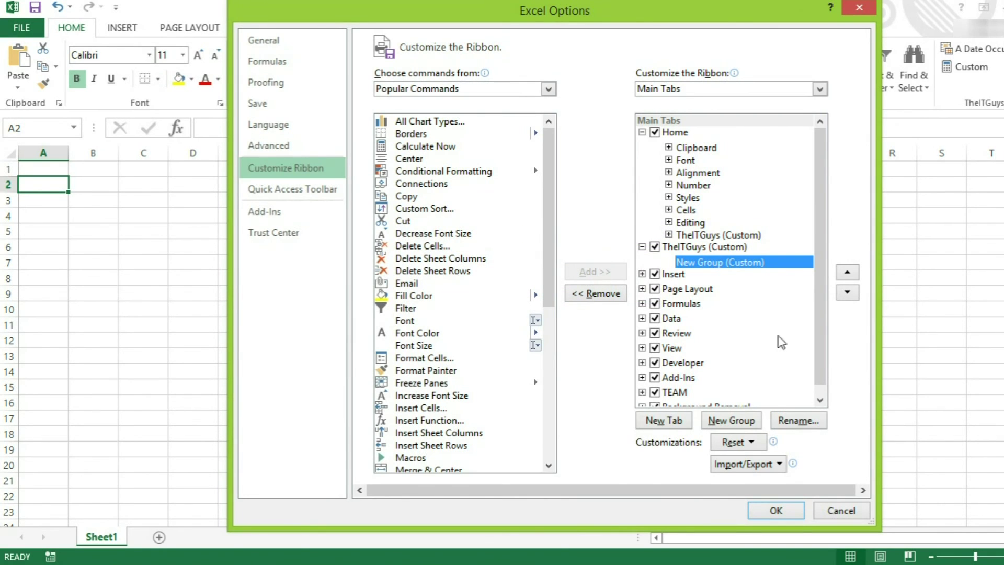
{"action": "left_click", "coordinate": [795, 421]}
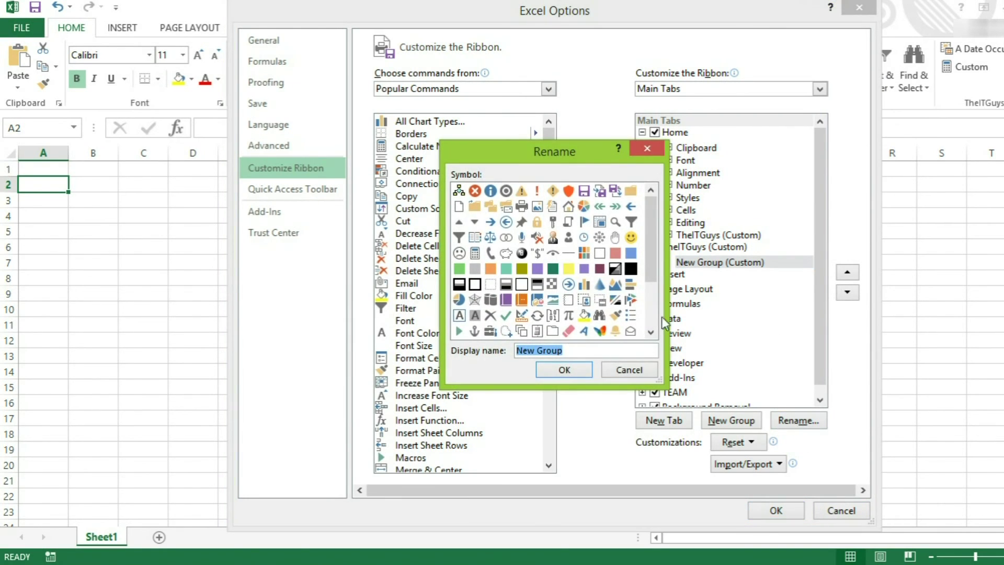
{"action": "type", "text": "Something Useful"}
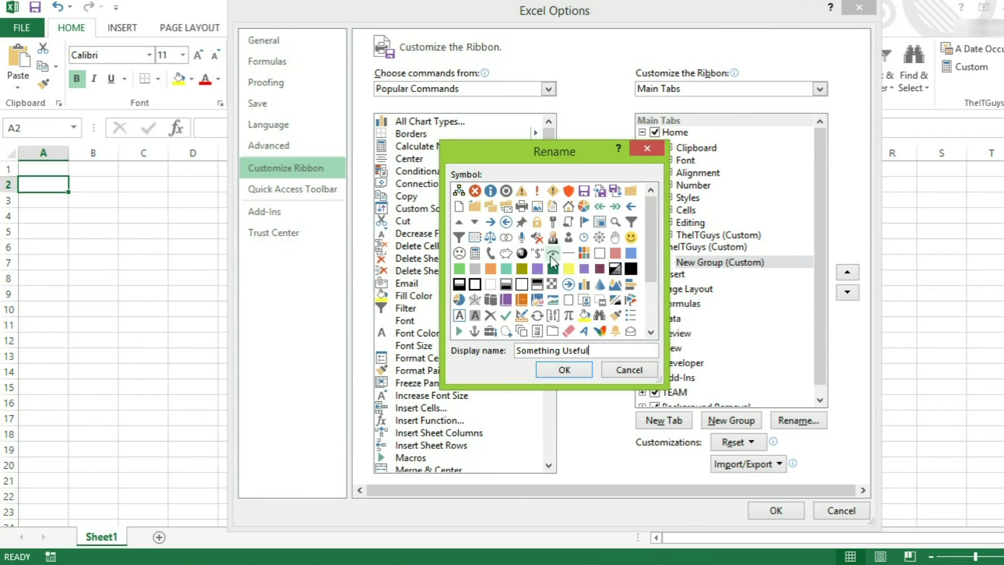
{"action": "left_click", "coordinate": [558, 371]}
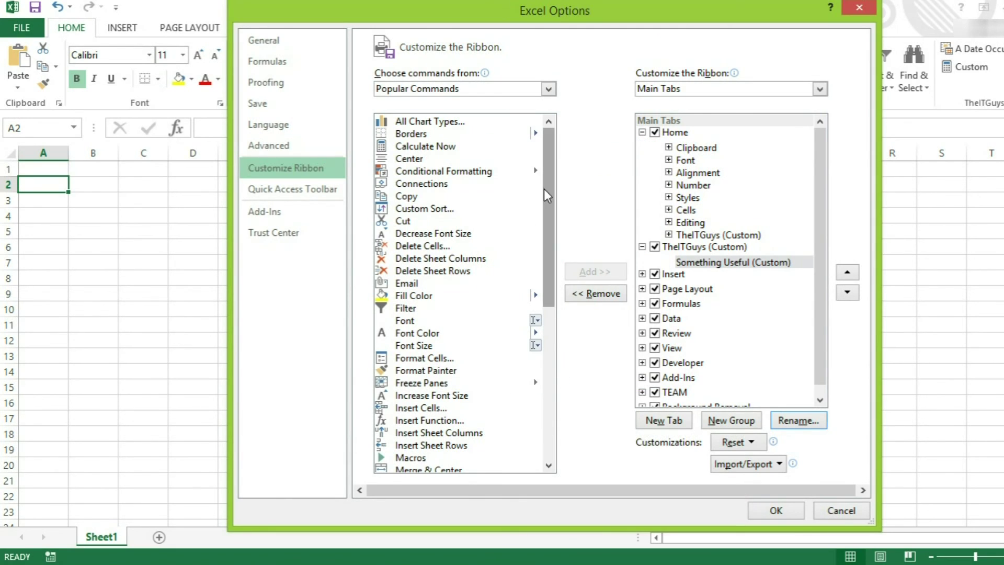
Add the Shapes command to Something Useful, apply the changes, and show the TheITGuys tab.
{"action": "left_click_drag", "start_coordinate": [544, 190], "coordinate": [523, 372]}
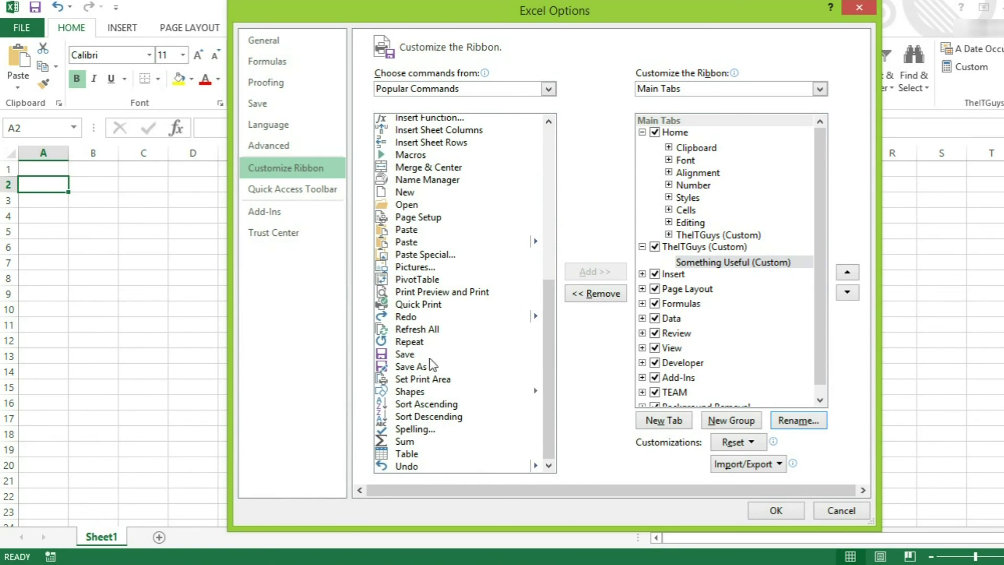
{"action": "left_click", "coordinate": [411, 391]}
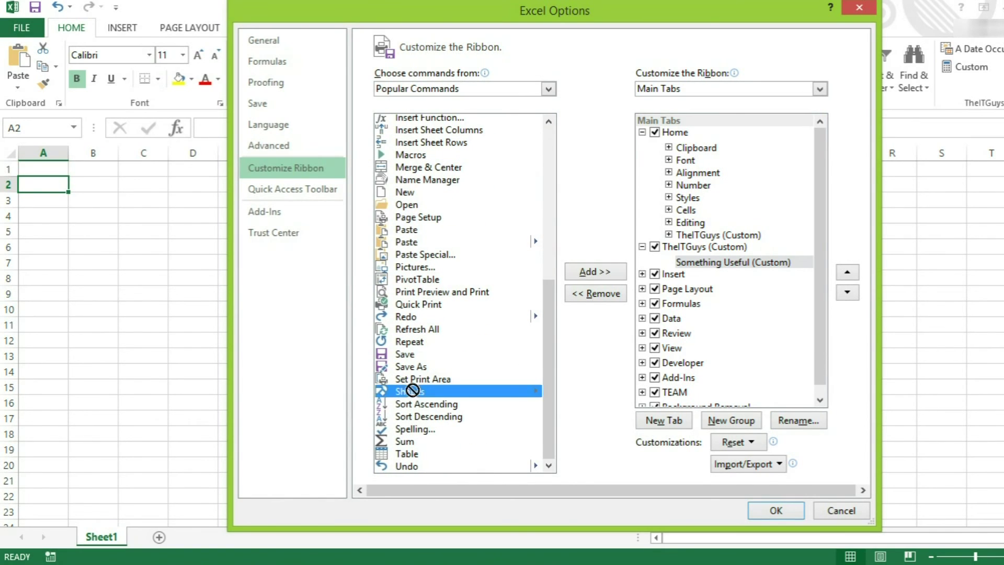
{"action": "left_click", "coordinate": [585, 273]}
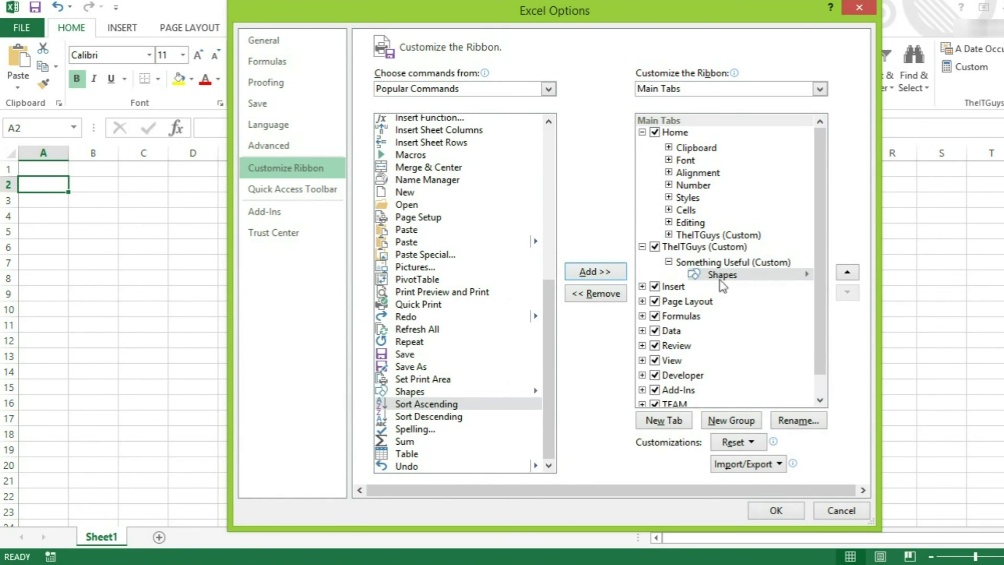
{"action": "left_click", "coordinate": [776, 511]}
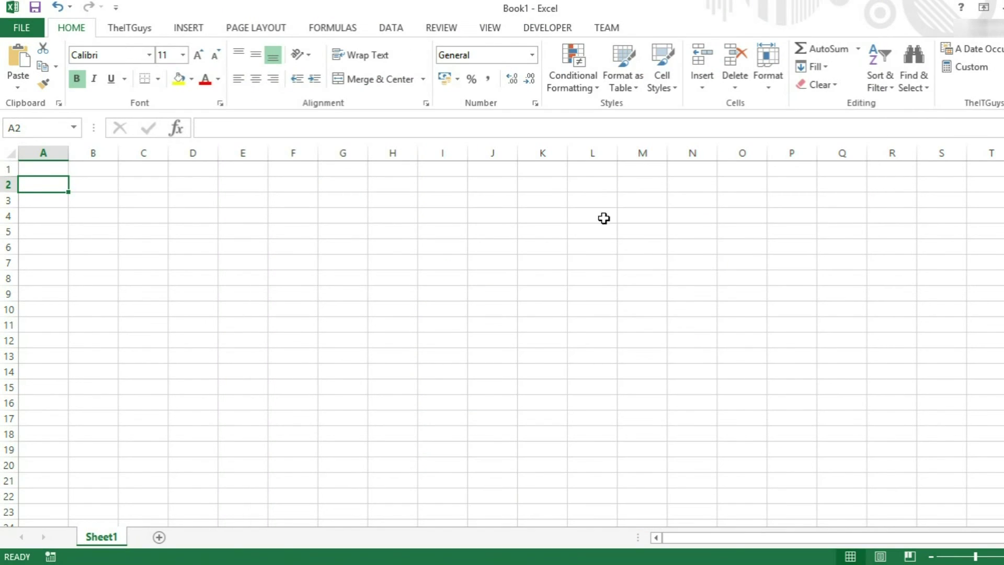
{"action": "left_click", "coordinate": [145, 30]}
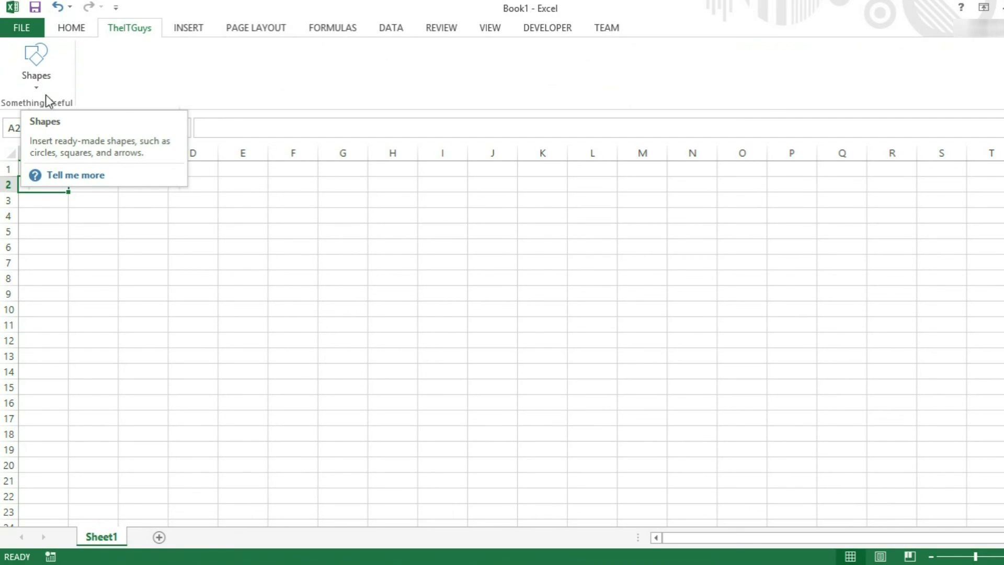
Reset all ribbon and Quick Access Toolbar customizations from Customize Ribbon, confirming with Yes.
{"action": "left_click", "coordinate": [37, 33]}
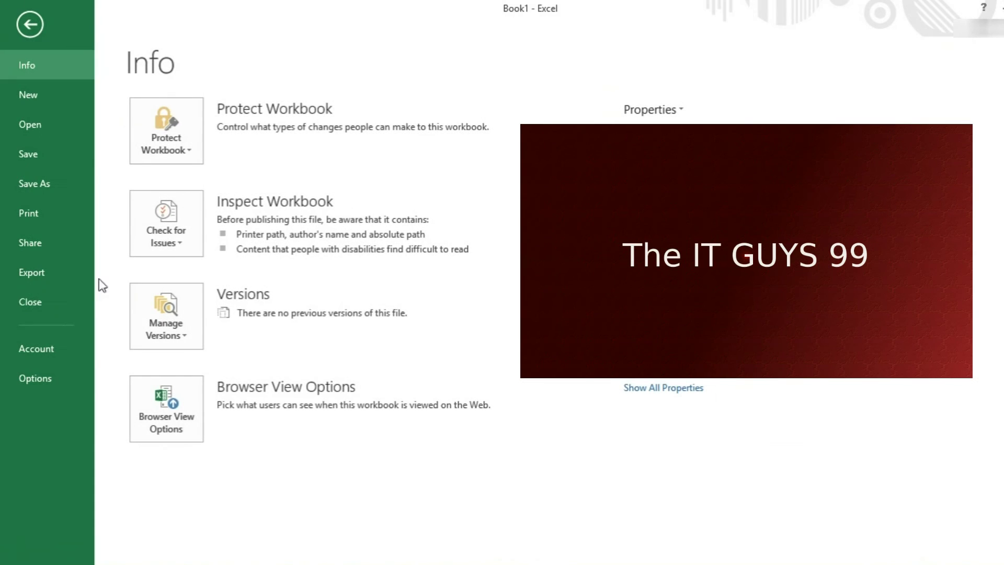
{"action": "left_click", "coordinate": [48, 369]}
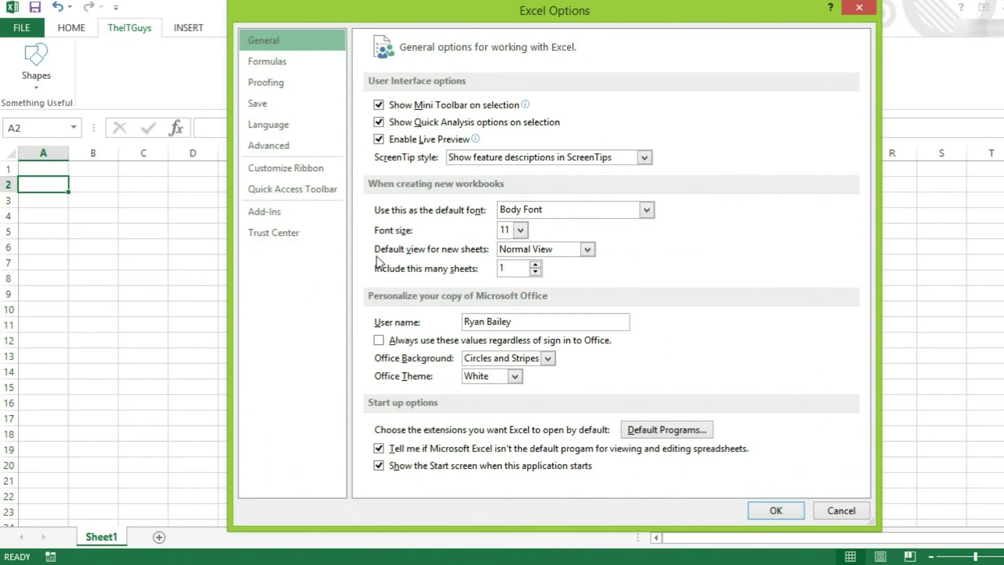
{"action": "left_click", "coordinate": [284, 173]}
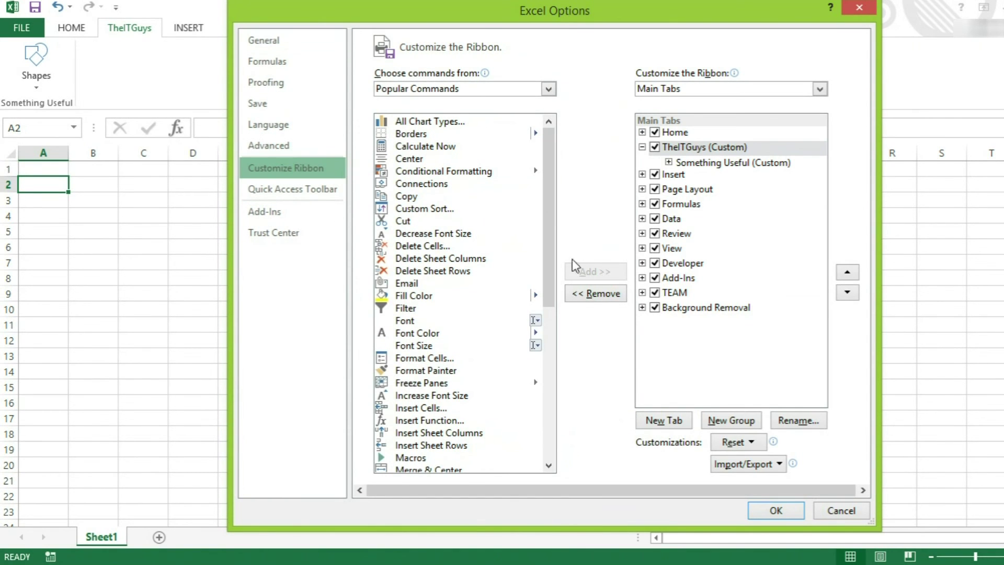
{"action": "left_click", "coordinate": [748, 446]}
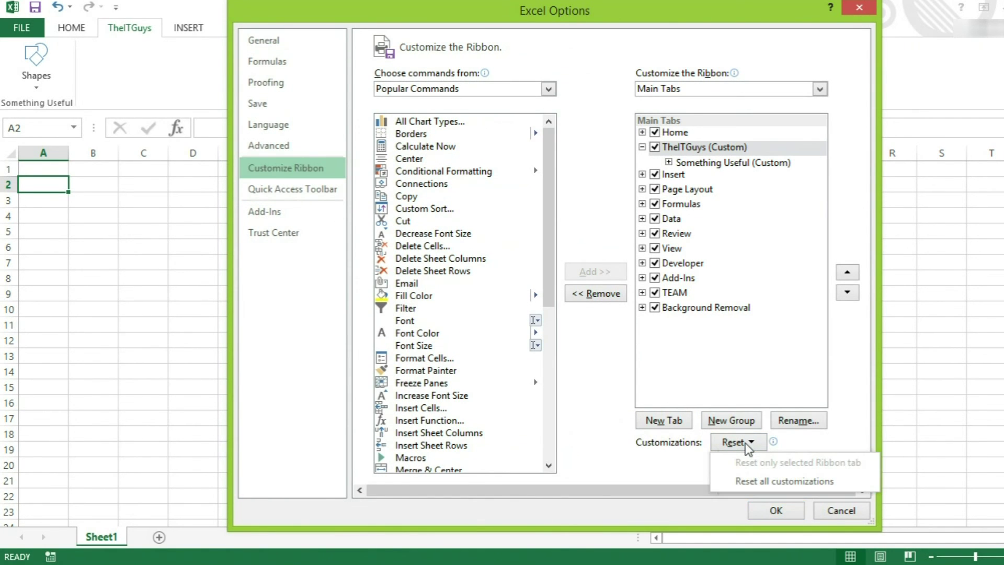
{"action": "left_click", "coordinate": [758, 482]}
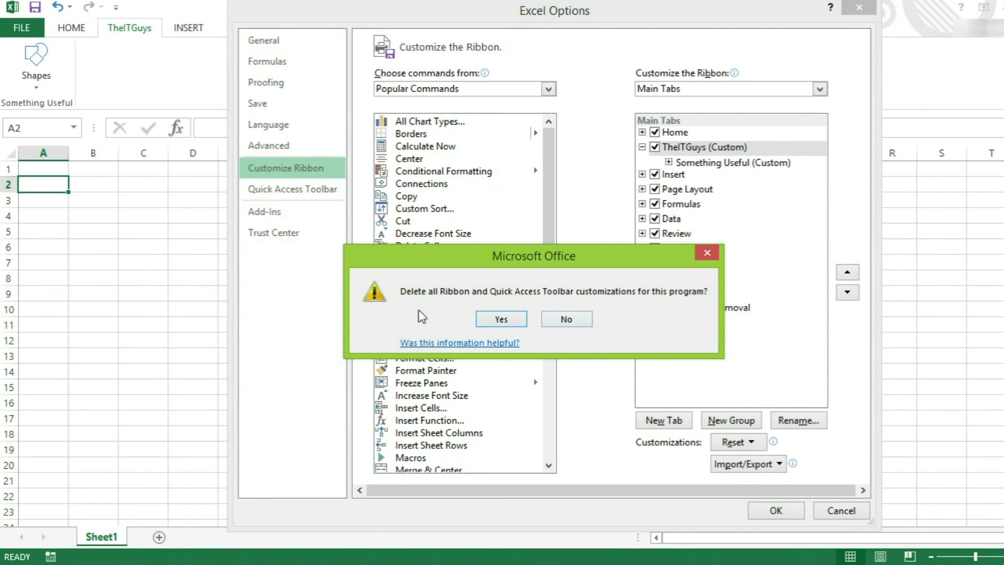
{"action": "left_click", "coordinate": [502, 320]}
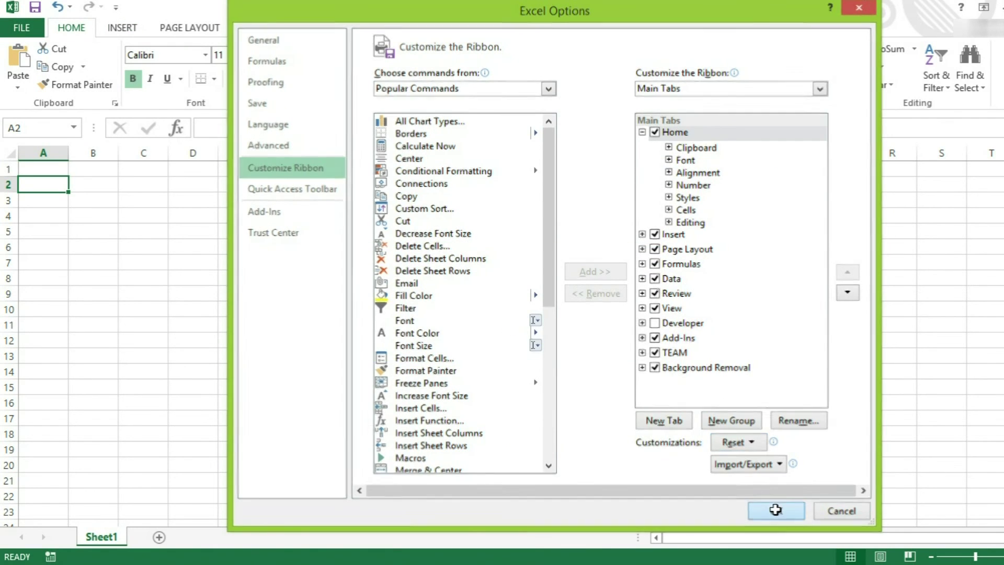
{"action": "left_click", "coordinate": [775, 510]}
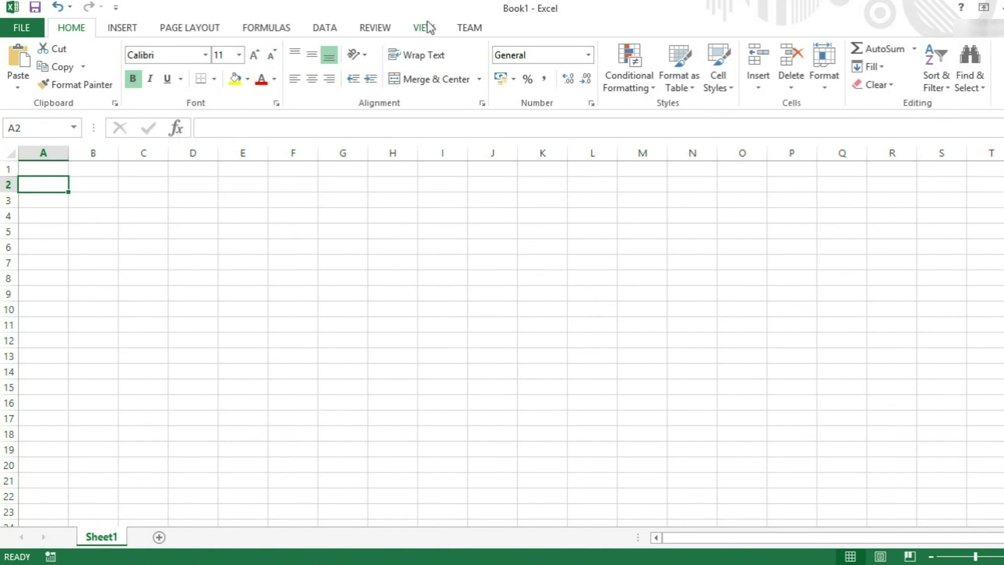